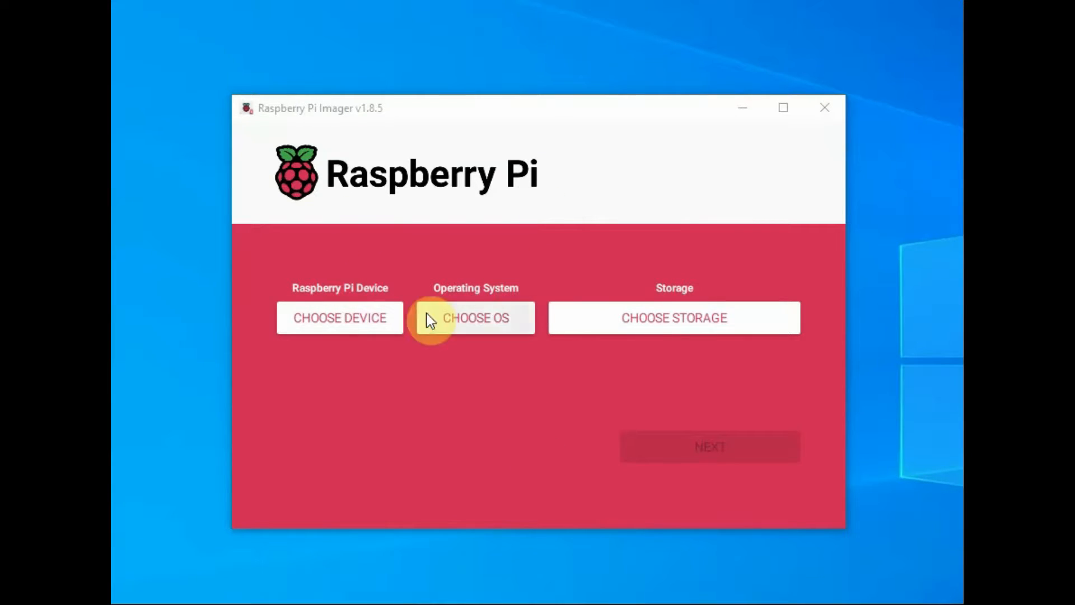
# Step: Choose Raspberry Pi 5 as the device and Raspberry Pi OS (64-bit) as the operating system
pyautogui.click(356, 318)
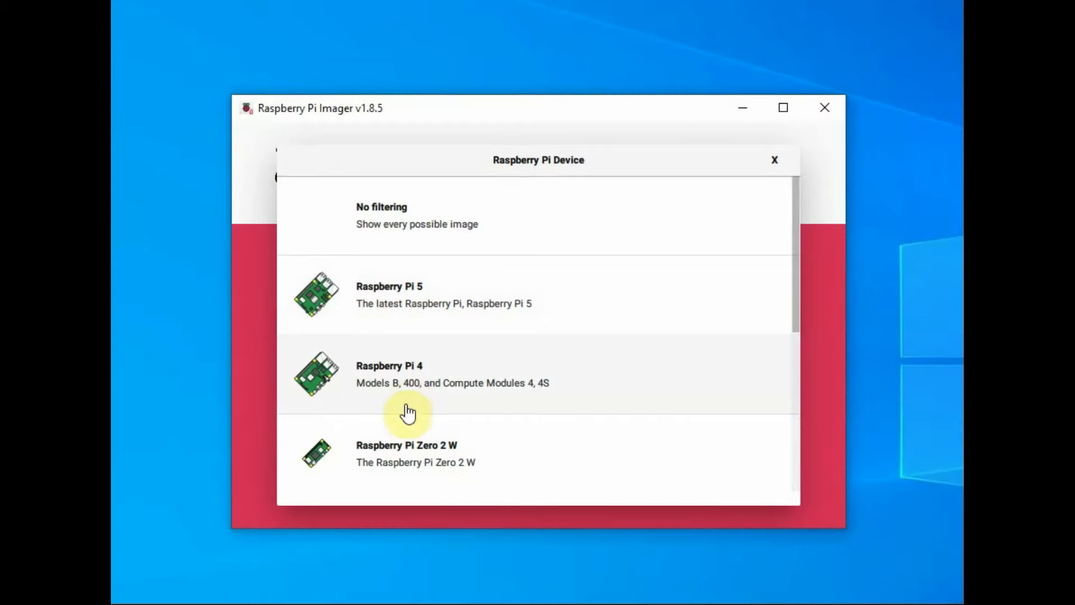
pyautogui.click(422, 289)
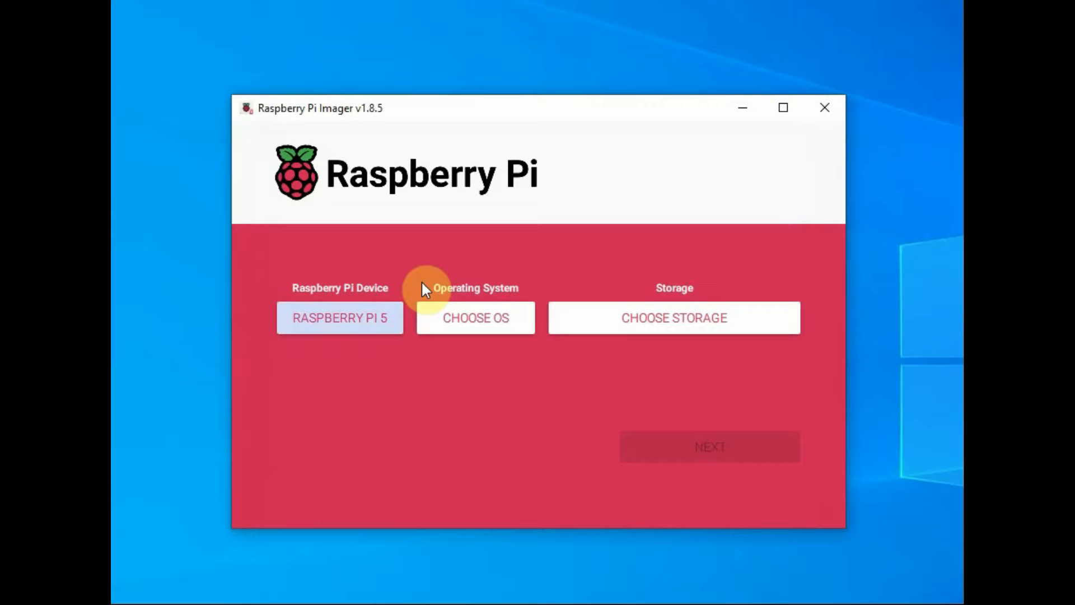
pyautogui.click(485, 326)
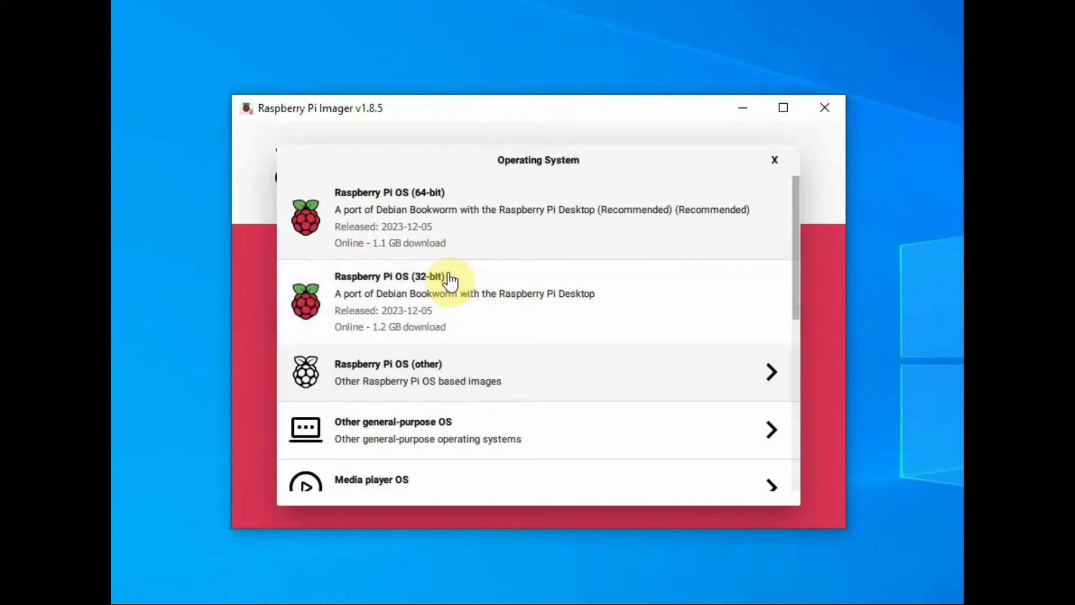
pyautogui.click(437, 231)
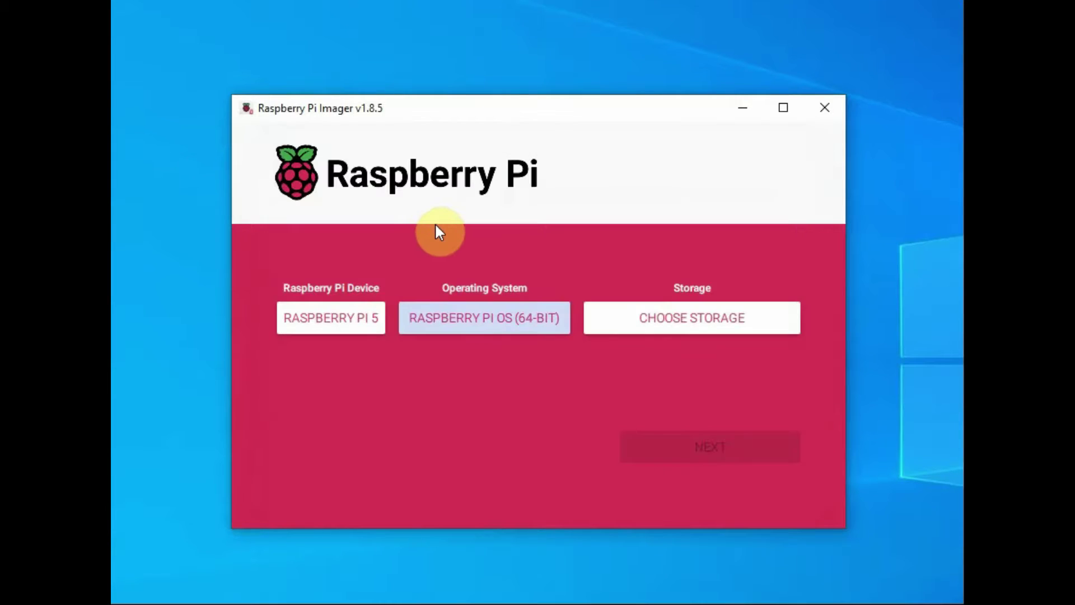
# Step: Choose the 31.9 GB USB drive as storage and continue to the customisation prompt
pyautogui.click(660, 313)
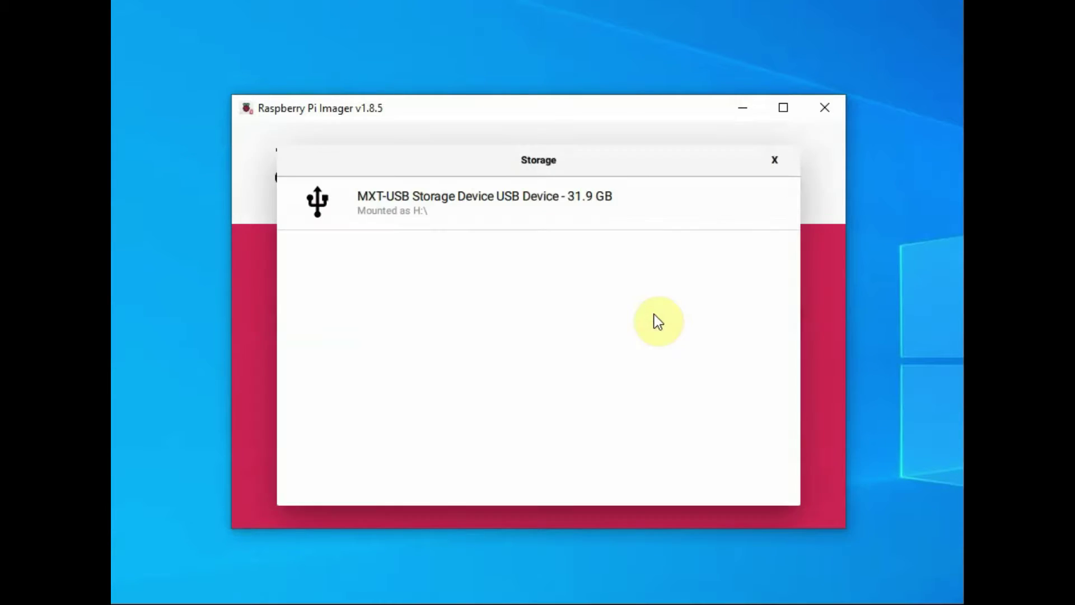
pyautogui.click(496, 201)
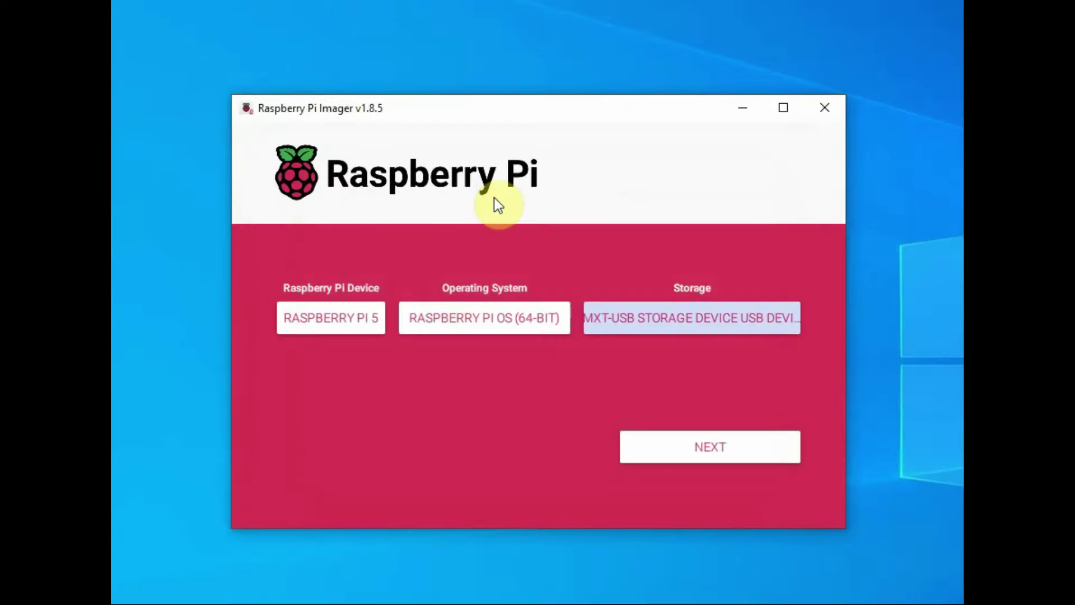
pyautogui.click(714, 448)
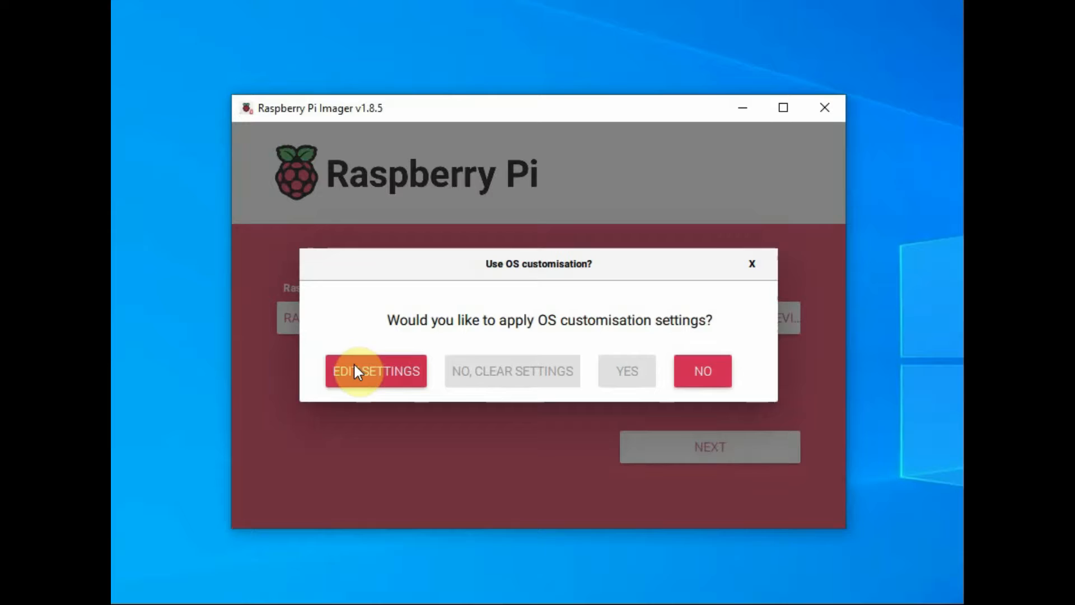
# Step: Enter the OS customisation settings and enable SSH under Services
pyautogui.click(361, 366)
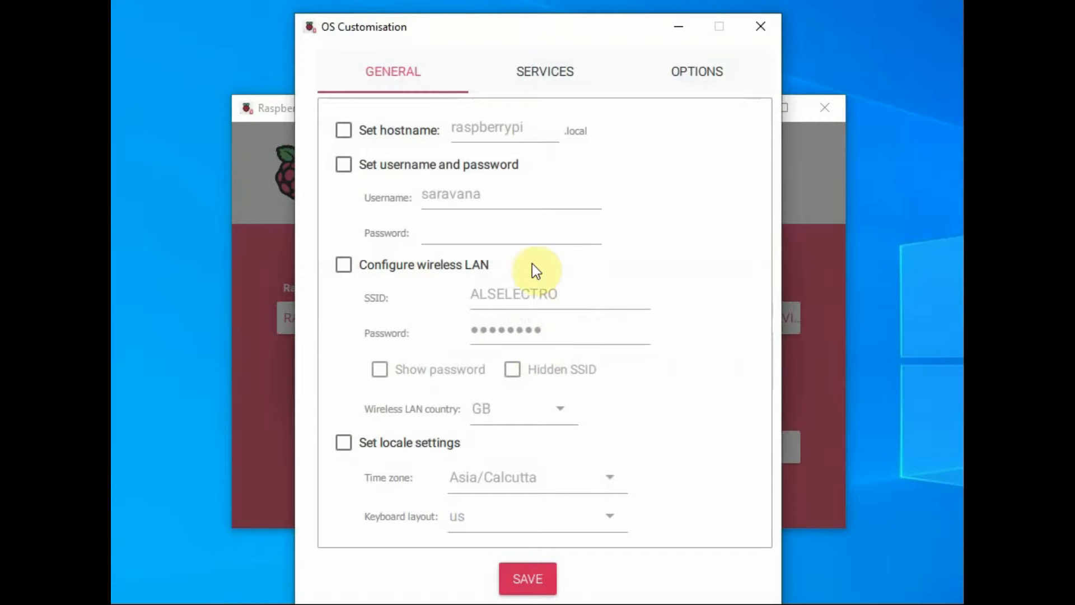
pyautogui.moveTo(488, 24); pyautogui.dragTo(490, 21)
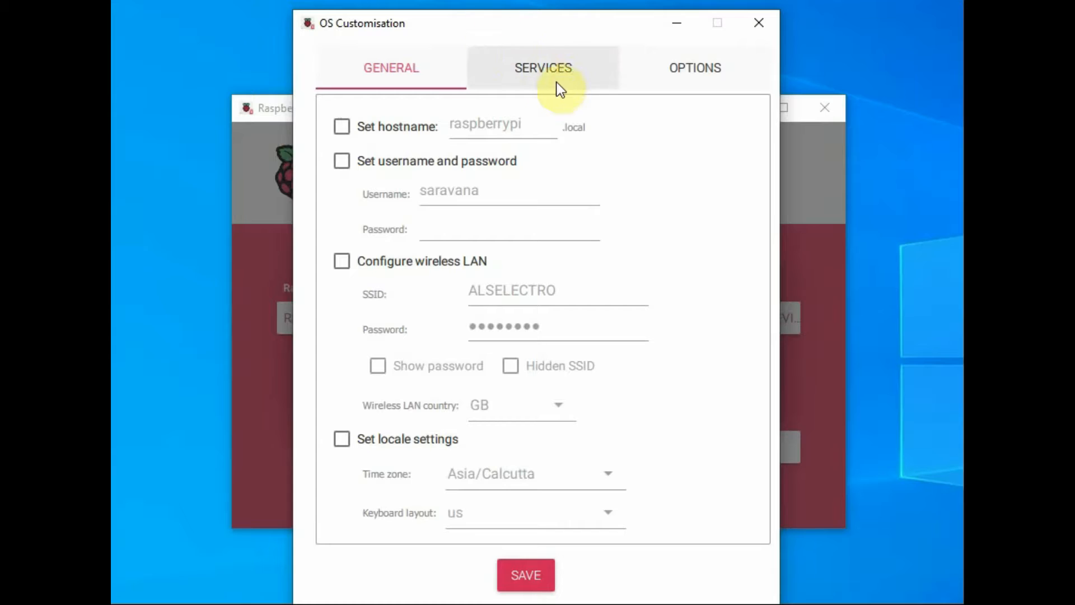
pyautogui.click(555, 71)
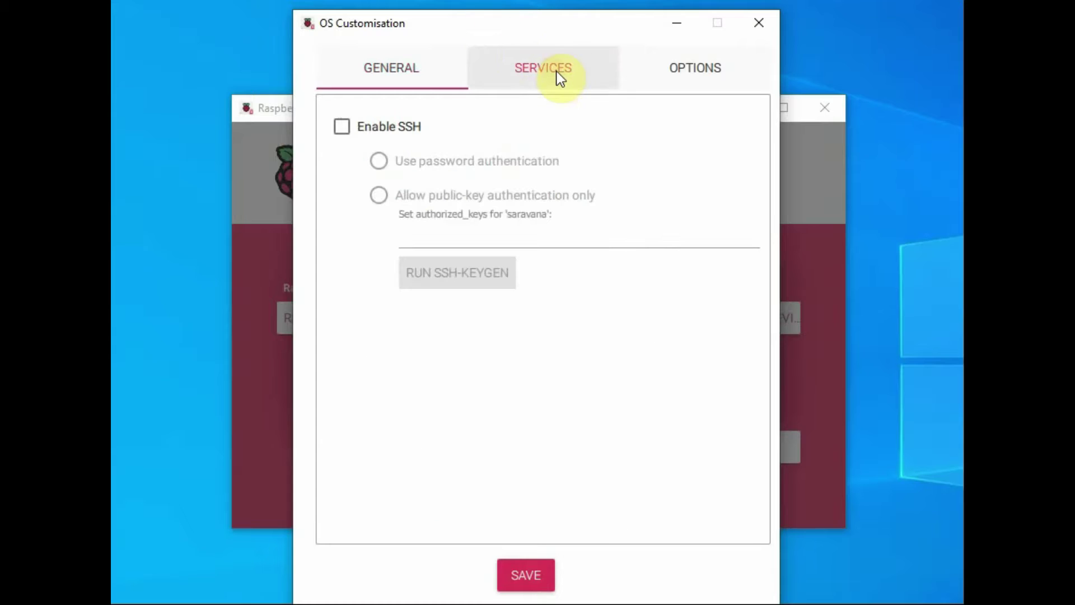
pyautogui.click(341, 126)
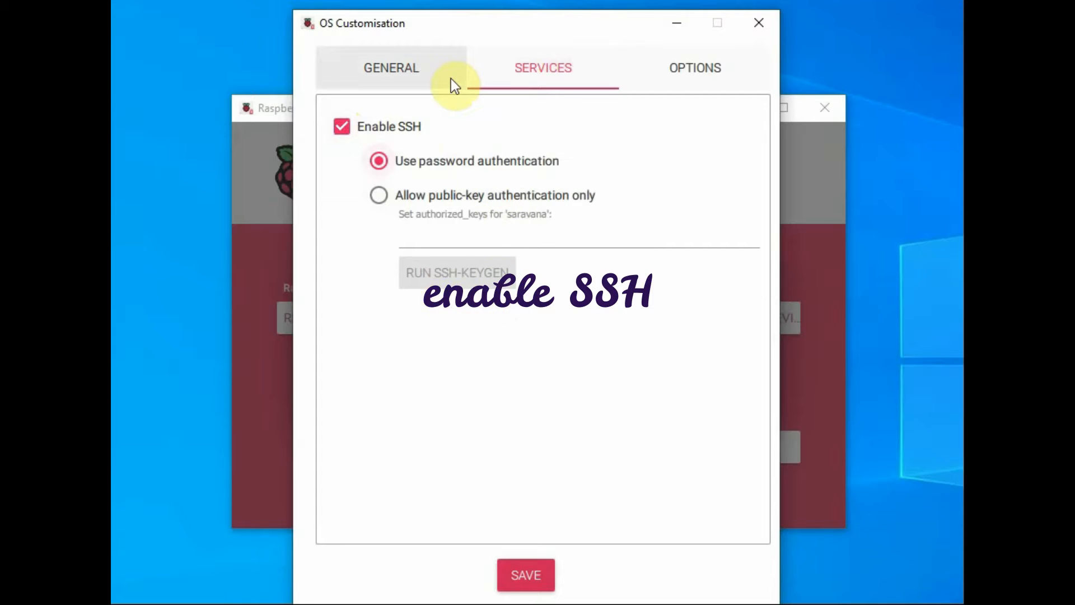
# Step: Under General, enable a custom hostname and set username pi with its password
pyautogui.click(391, 69)
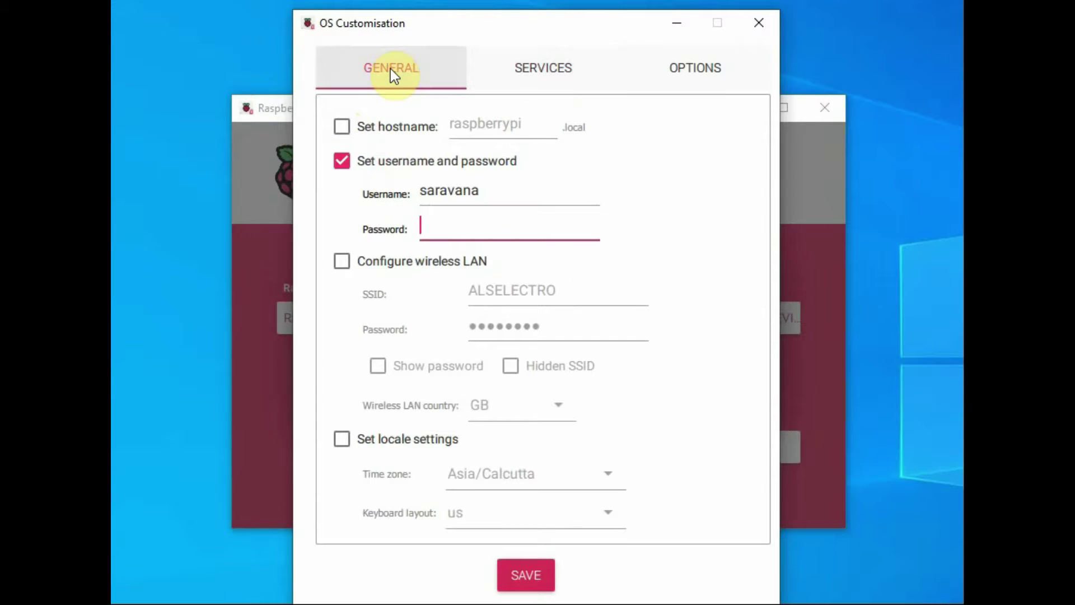
pyautogui.click(342, 127)
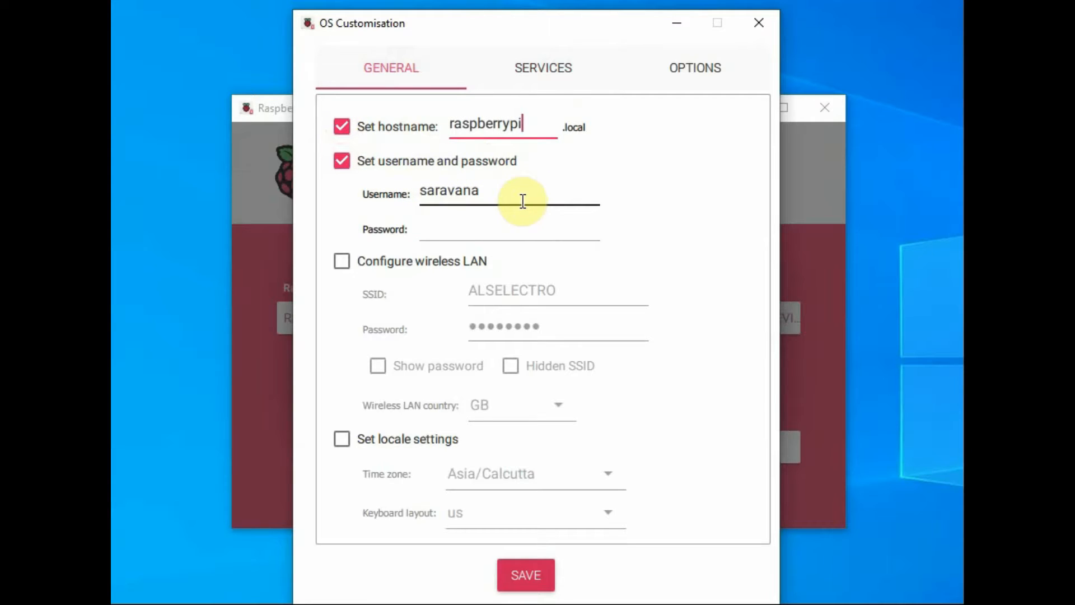
pyautogui.click(515, 226)
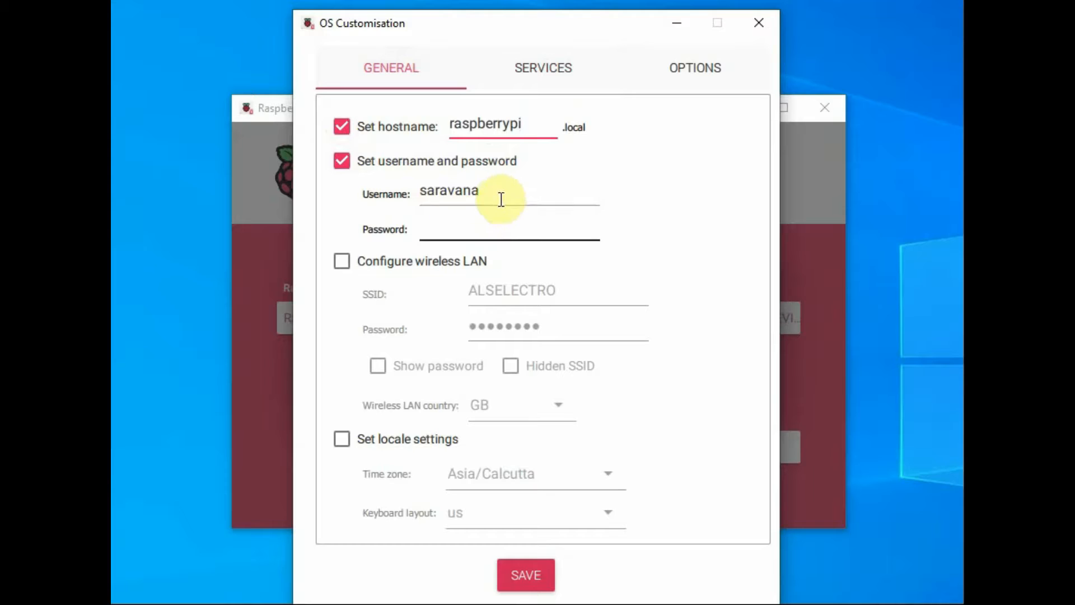
pyautogui.moveTo(423, 191); pyautogui.dragTo(523, 190)
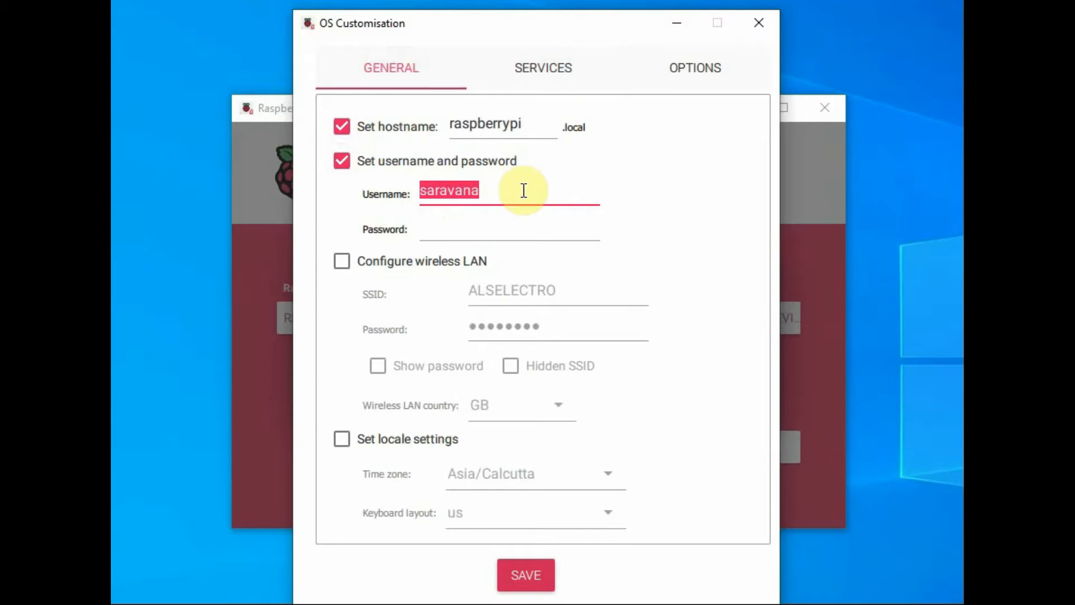
pyautogui.write('pi')
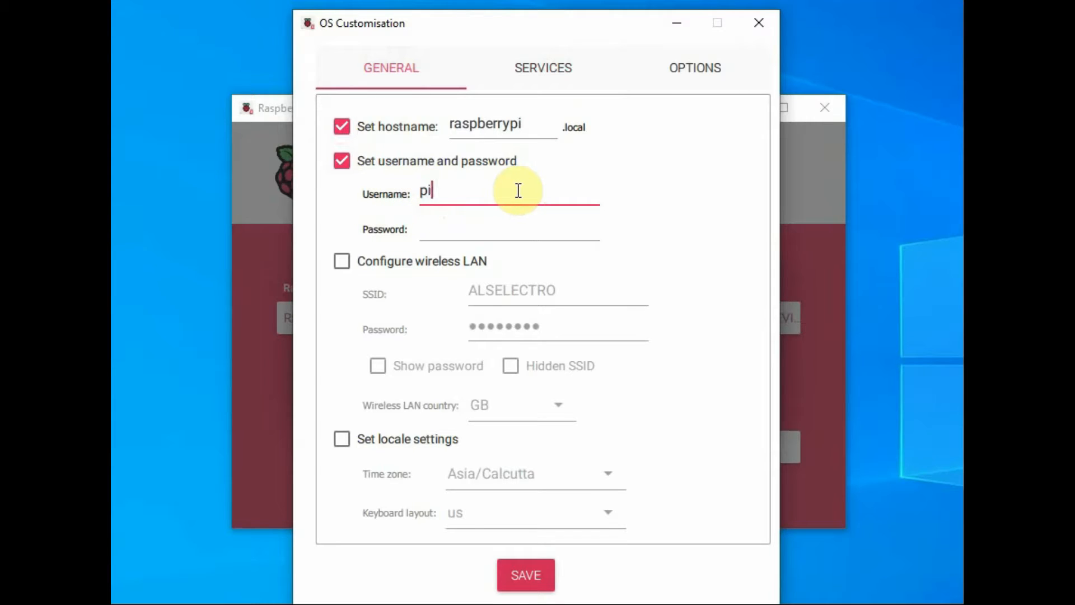
pyautogui.click(454, 229)
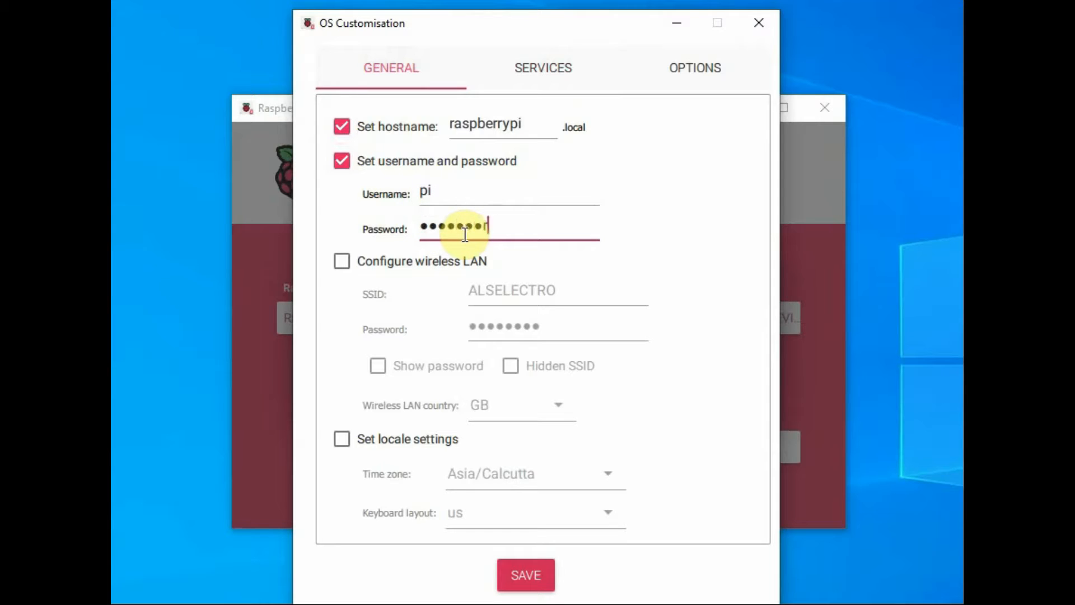
# Step: Turn on wireless LAN and locale settings, then save the customisation
pyautogui.click(344, 259)
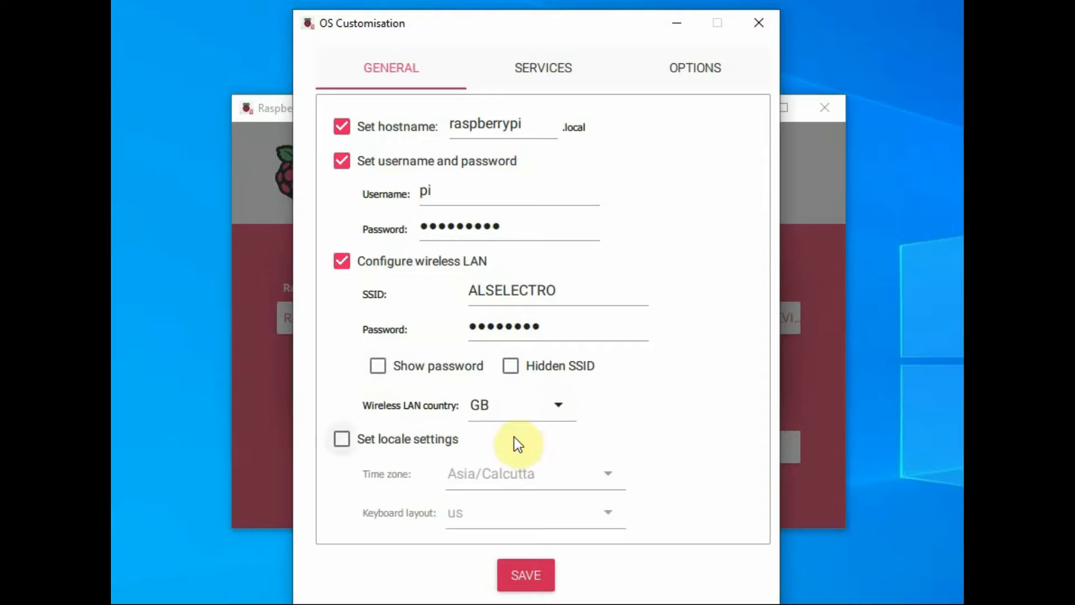
pyautogui.click(341, 440)
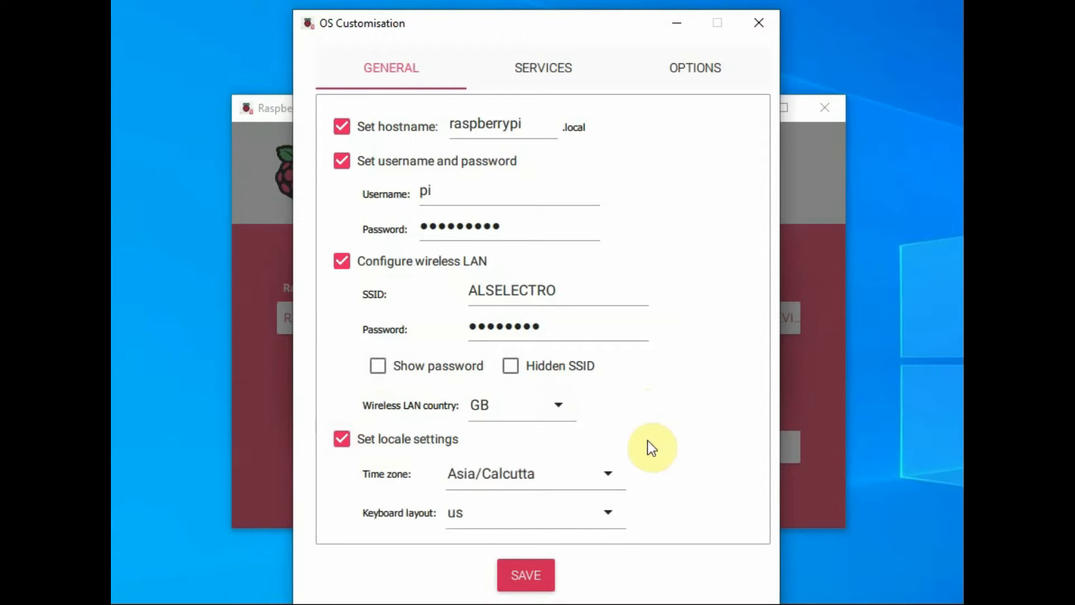
pyautogui.press('Tab')
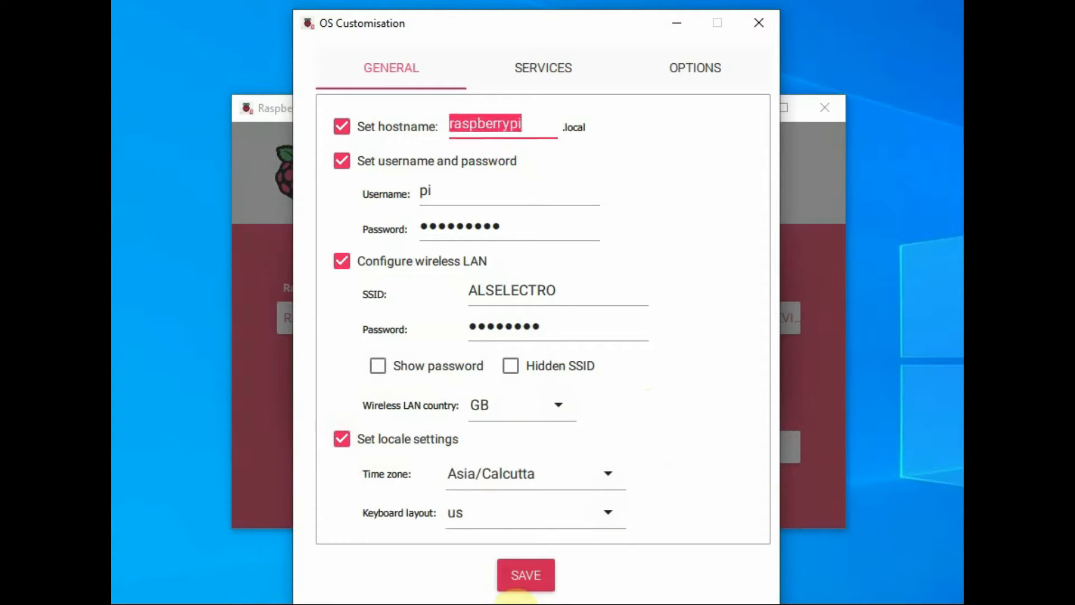
pyautogui.click(530, 580)
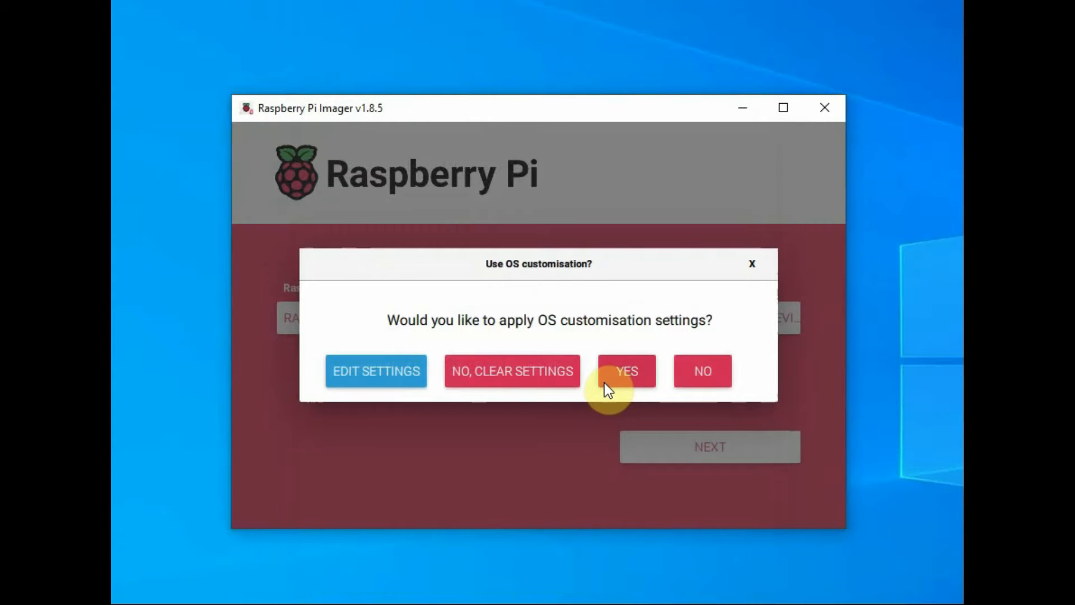
# Step: Apply the customisation and confirm erasing the USB drive to start writing the image
pyautogui.click(627, 371)
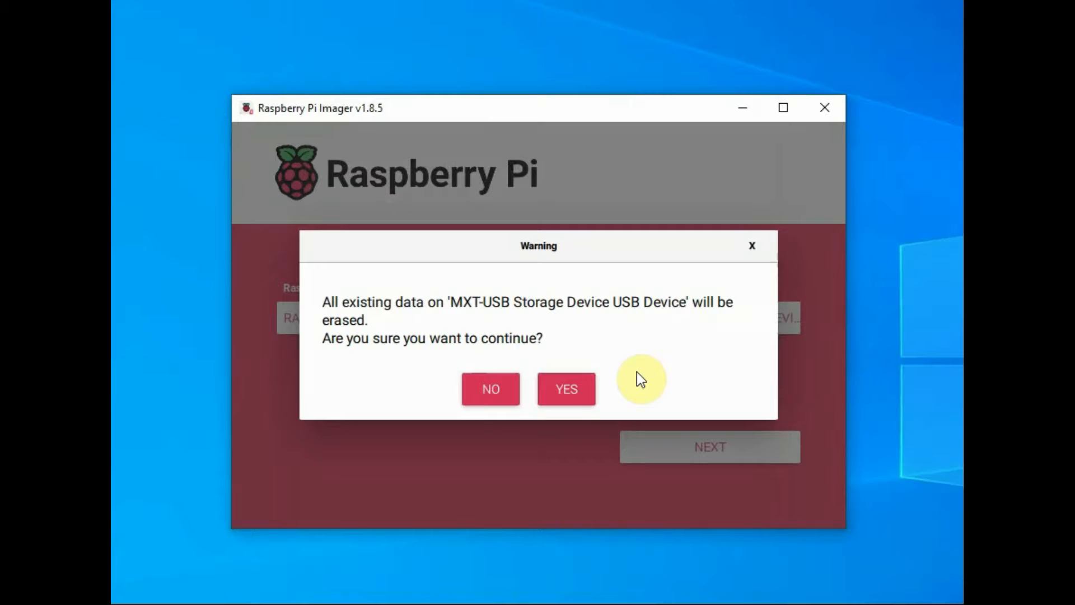
pyautogui.click(567, 384)
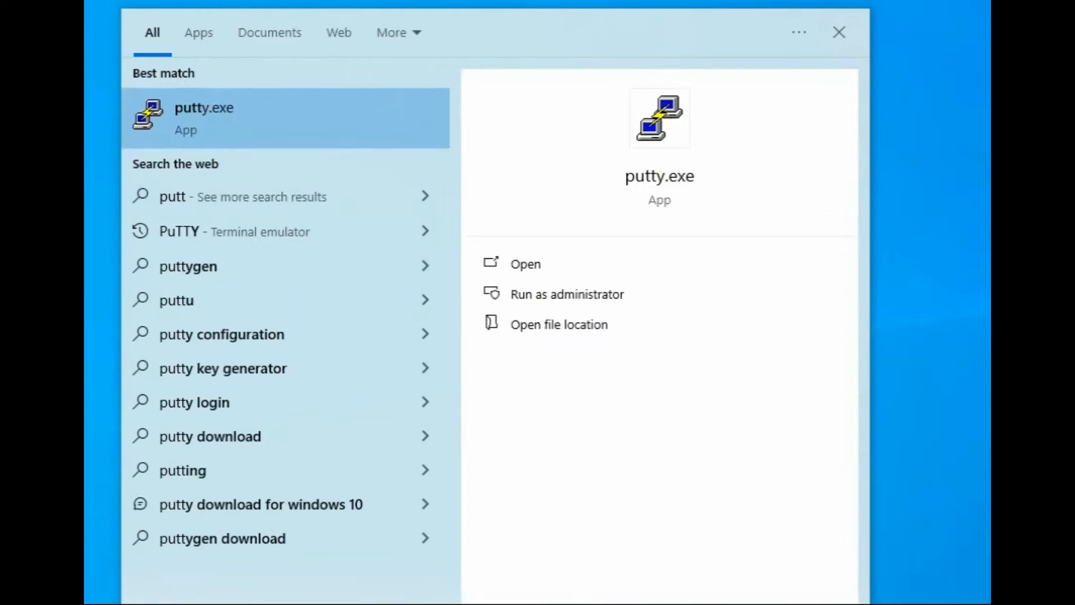
# Step: Launch PuTTY with host name raspberrypi.local and port 22 for the SSH session
pyautogui.click(358, 143)
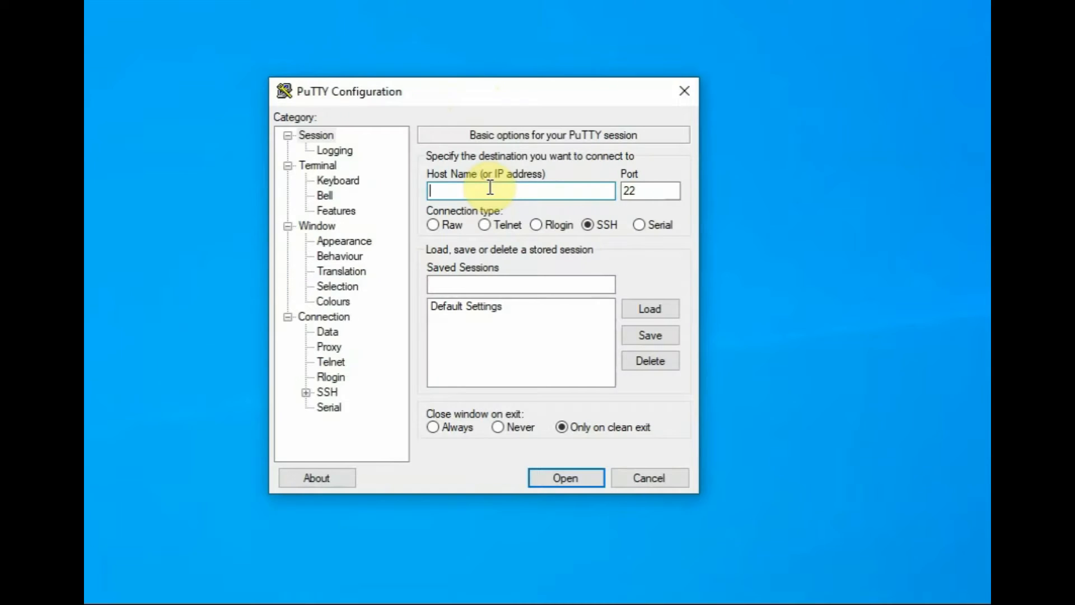
pyautogui.write('raspberrypi')
pyautogui.moveTo(496, 193); pyautogui.dragTo(404, 184)
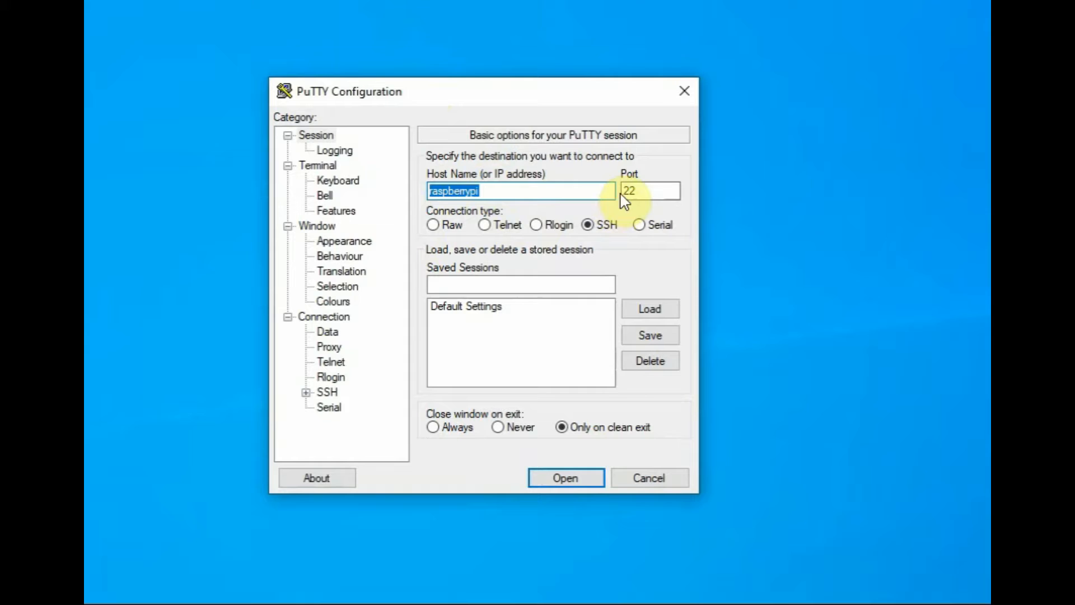
pyautogui.doubleClick(639, 192)
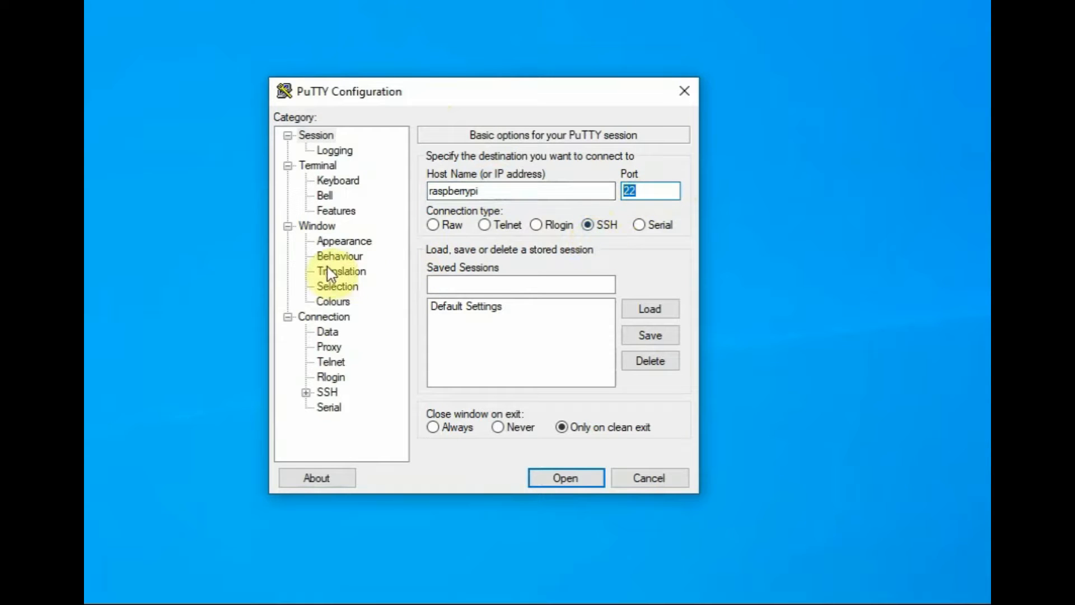
# Step: Set the terminal font to size 14 in Window > Appearance and start the connection as pi
pyautogui.click(345, 240)
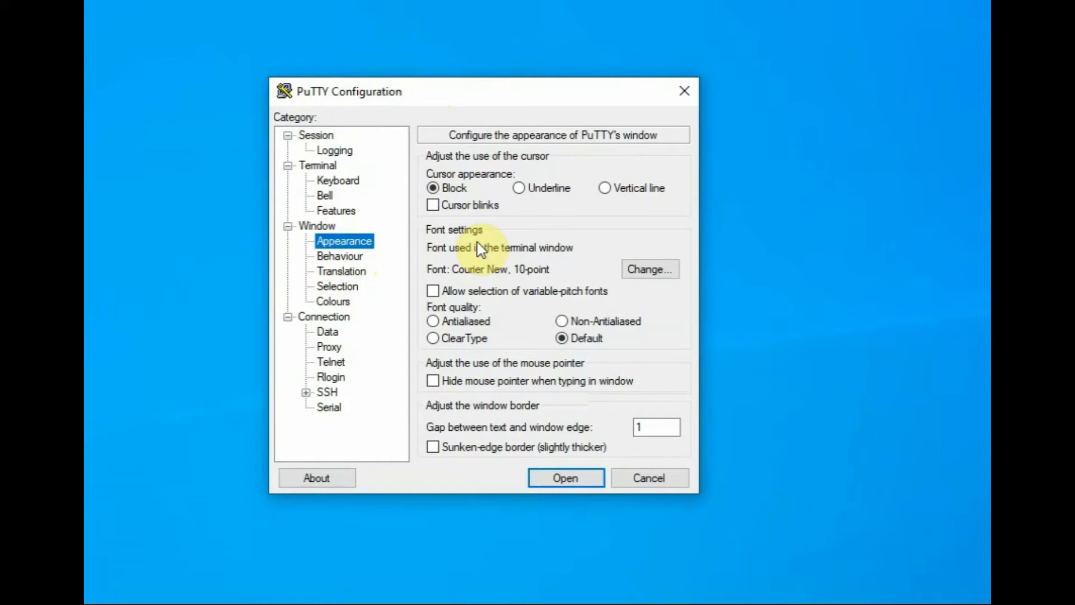
pyautogui.click(648, 269)
pyautogui.click(639, 288)
pyautogui.click(535, 301)
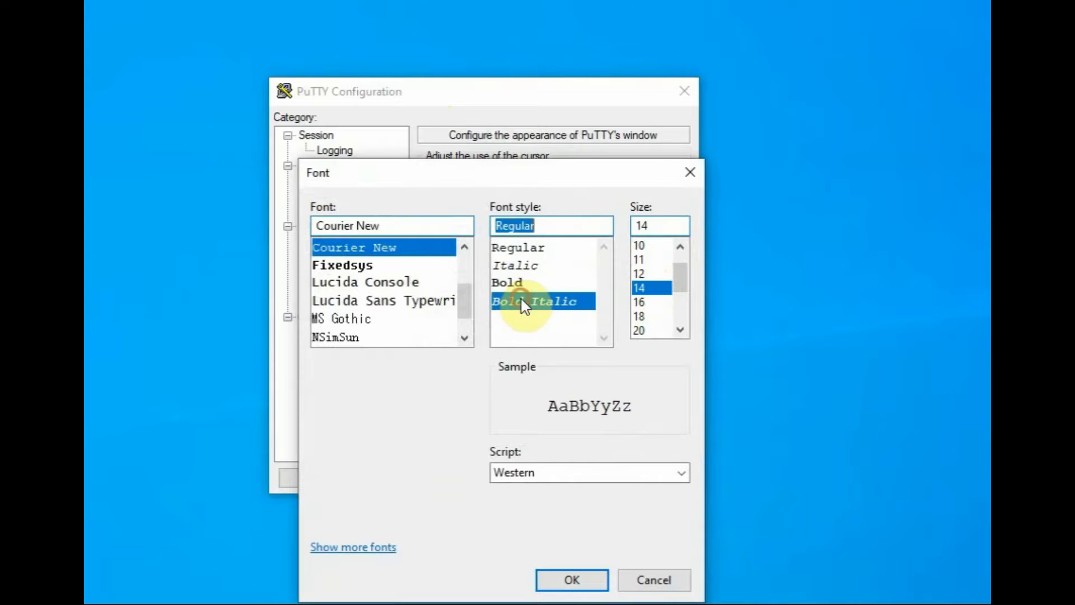
pyautogui.click(561, 580)
pyautogui.click(572, 476)
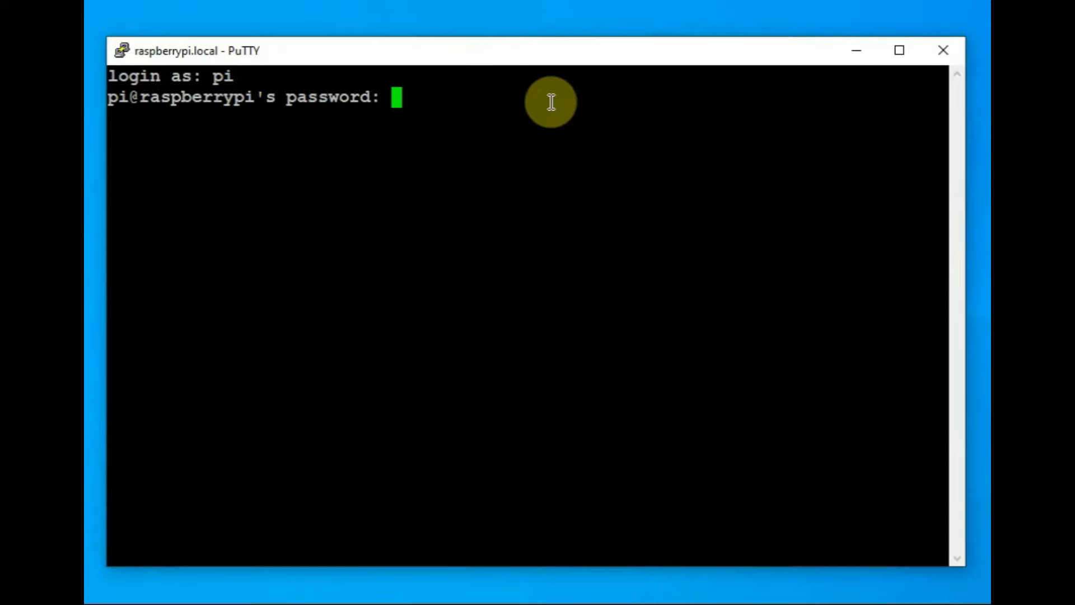
# Step: Log in as pi, clear the screen and run hostname -I, selecting the address 192.168.1.8
pyautogui.press('Return')
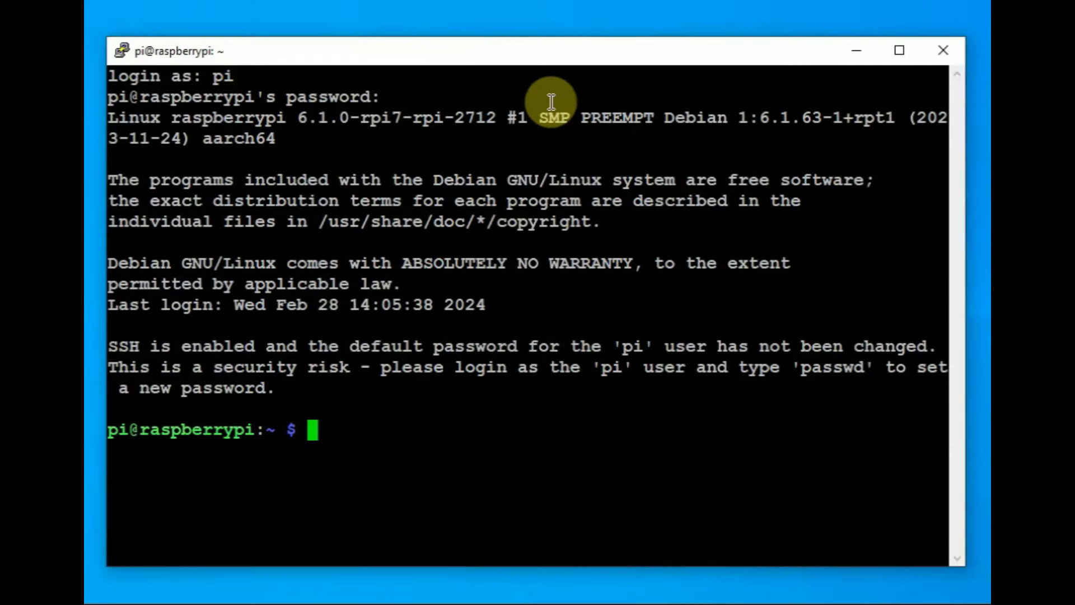
pyautogui.write('ear')
pyautogui.press('Return')
pyautogui.write('ho')
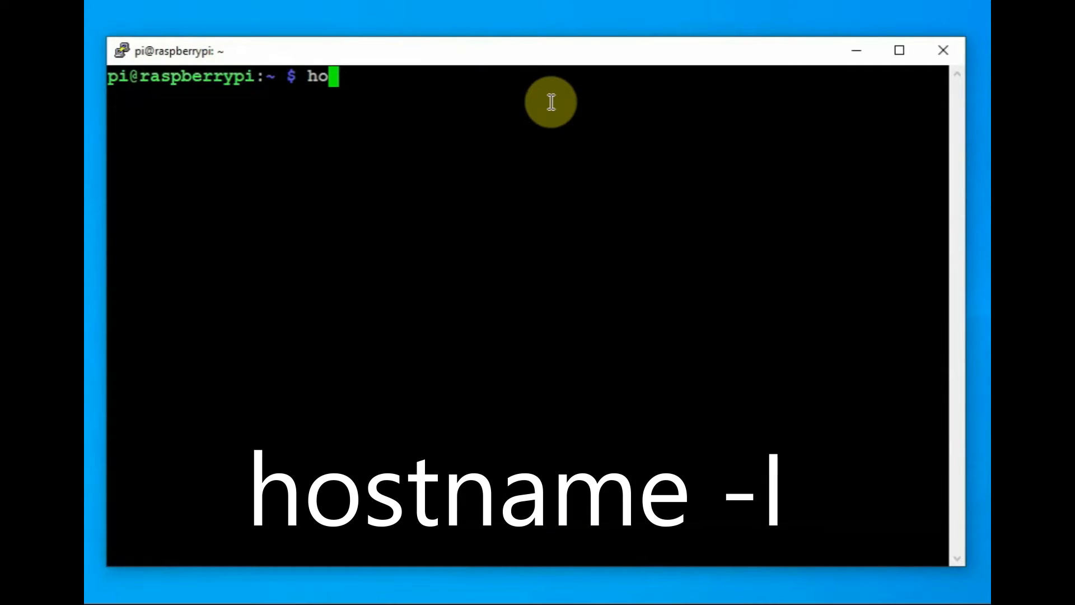
pyautogui.write('stname -I')
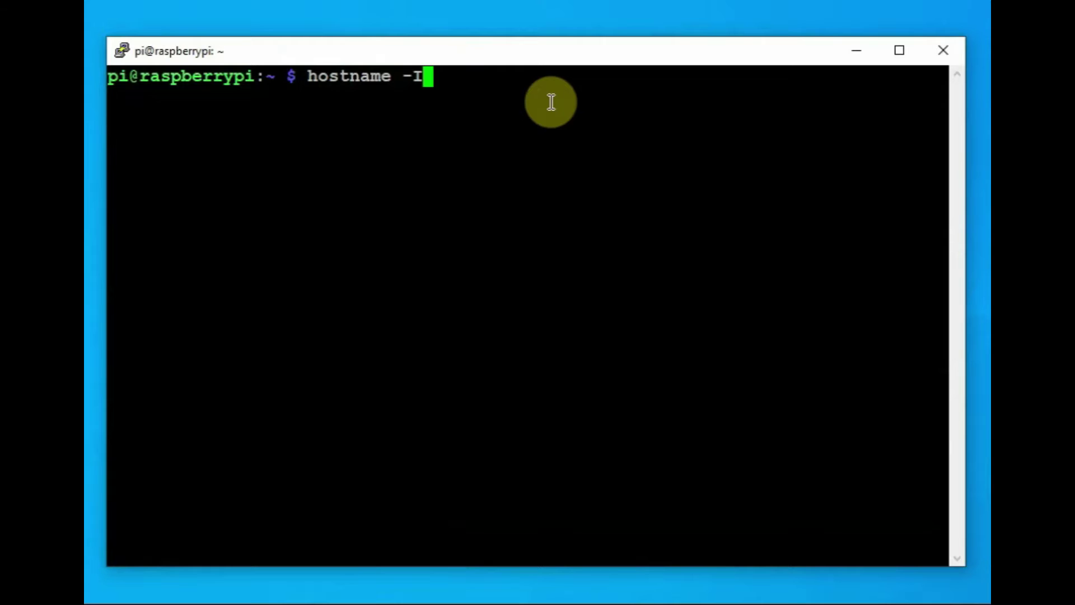
pyautogui.press('Return')
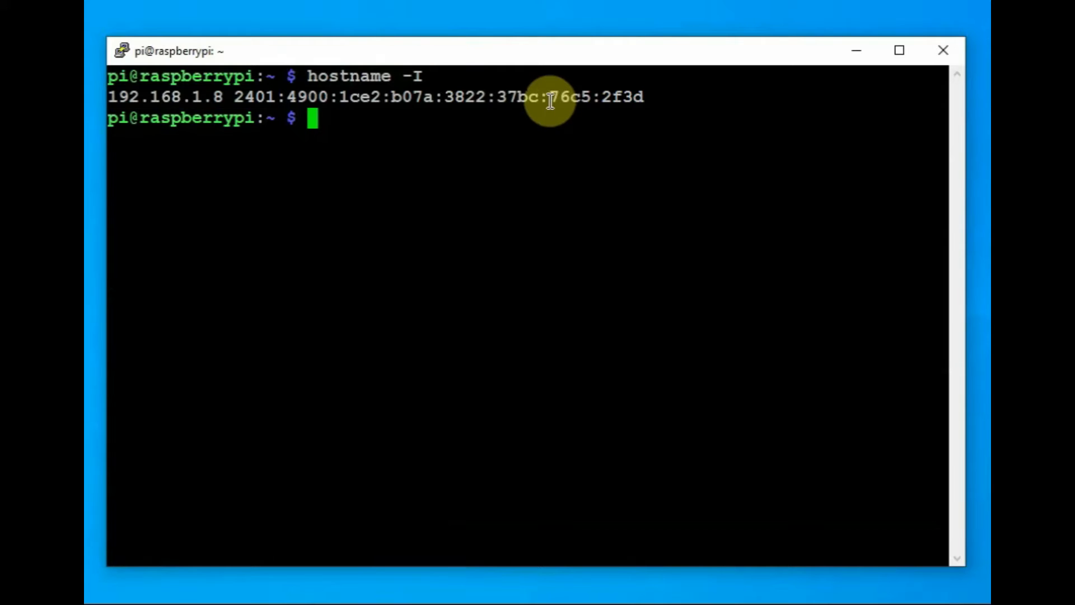
pyautogui.moveTo(224, 97); pyautogui.dragTo(110, 98)
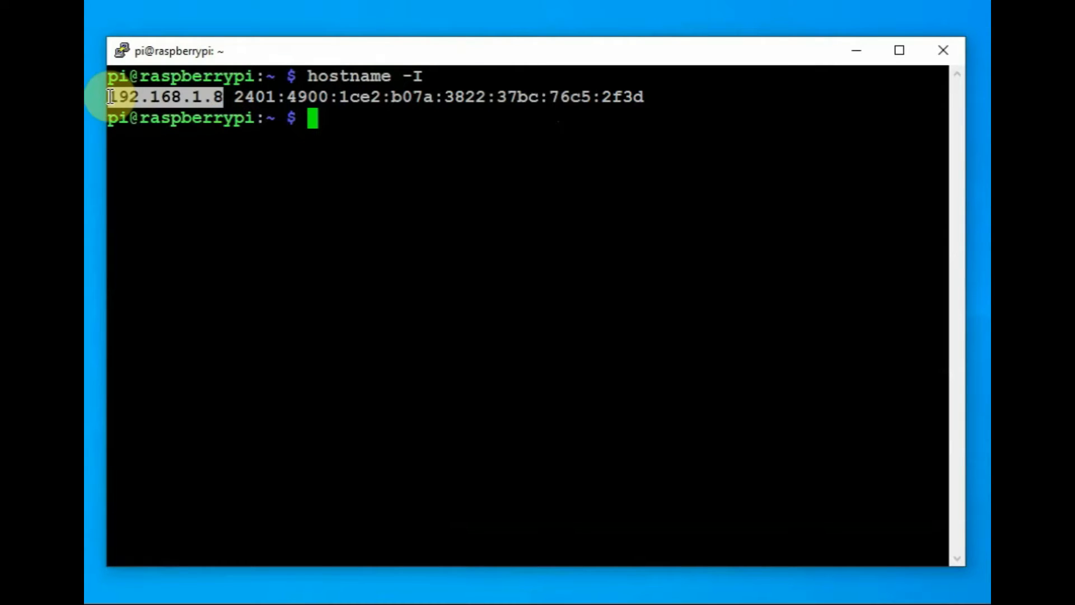
pyautogui.click(476, 216)
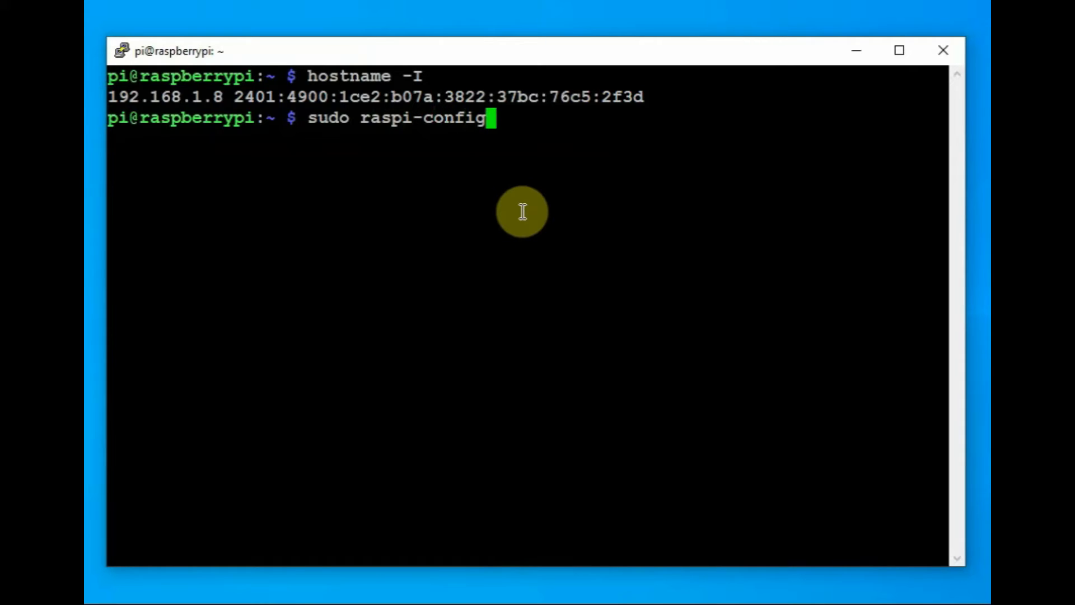
# Step: Run sudo raspi-config and navigate Interface Options to the VNC entry
pyautogui.press('Return')
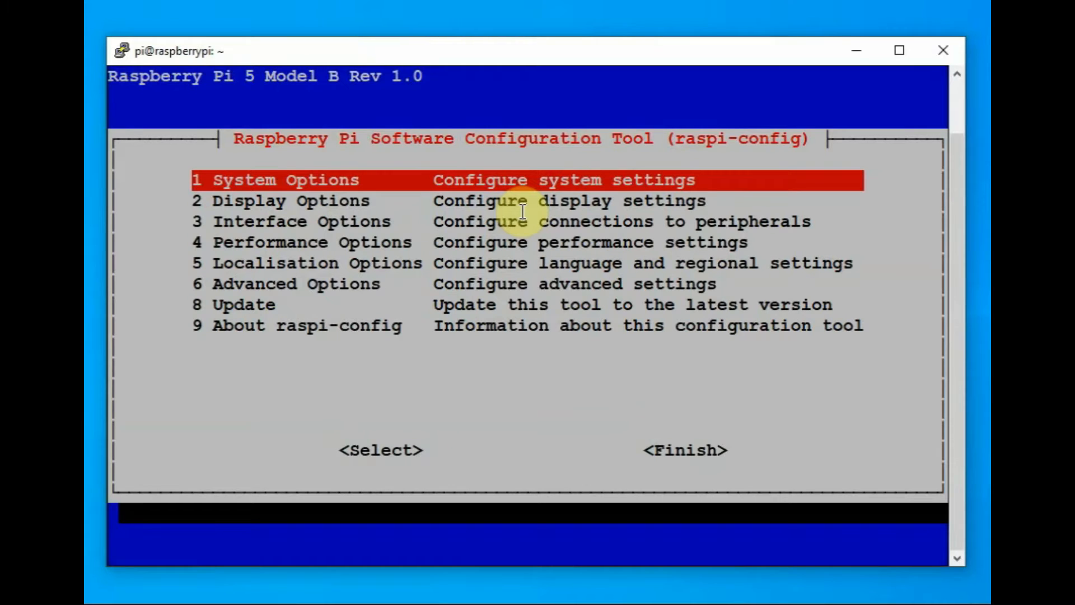
pyautogui.press('Down')
pyautogui.press('Down')
pyautogui.press('Return')
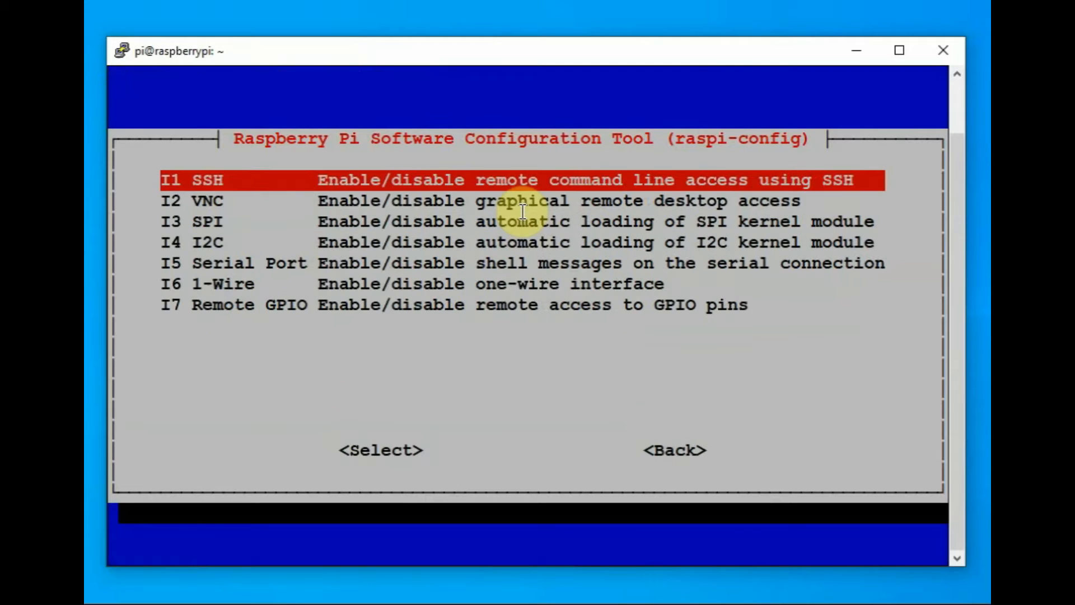
pyautogui.press('Down')
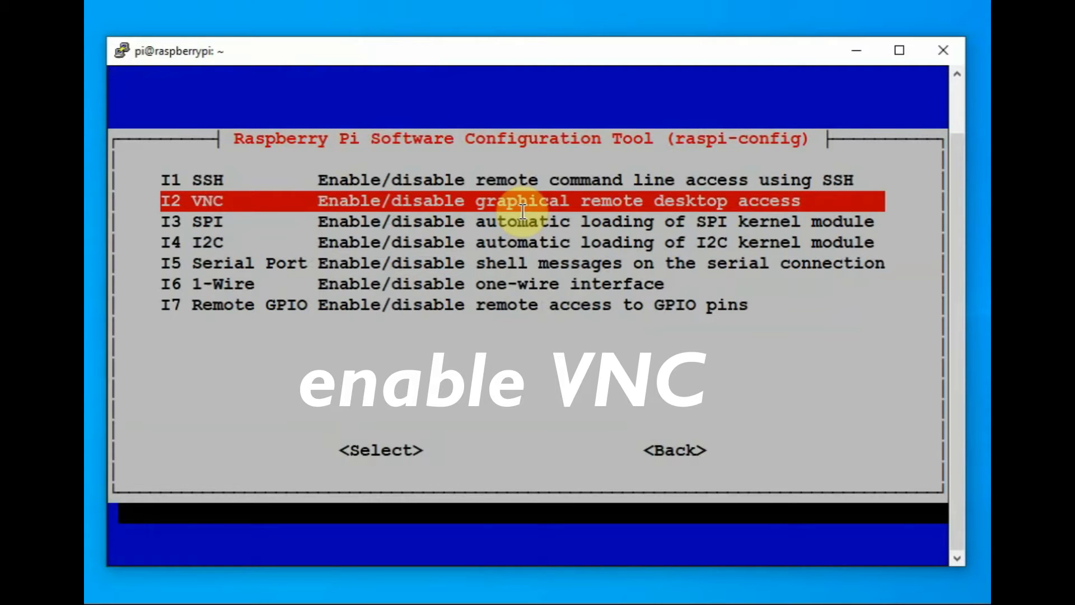
pyautogui.press('Return')
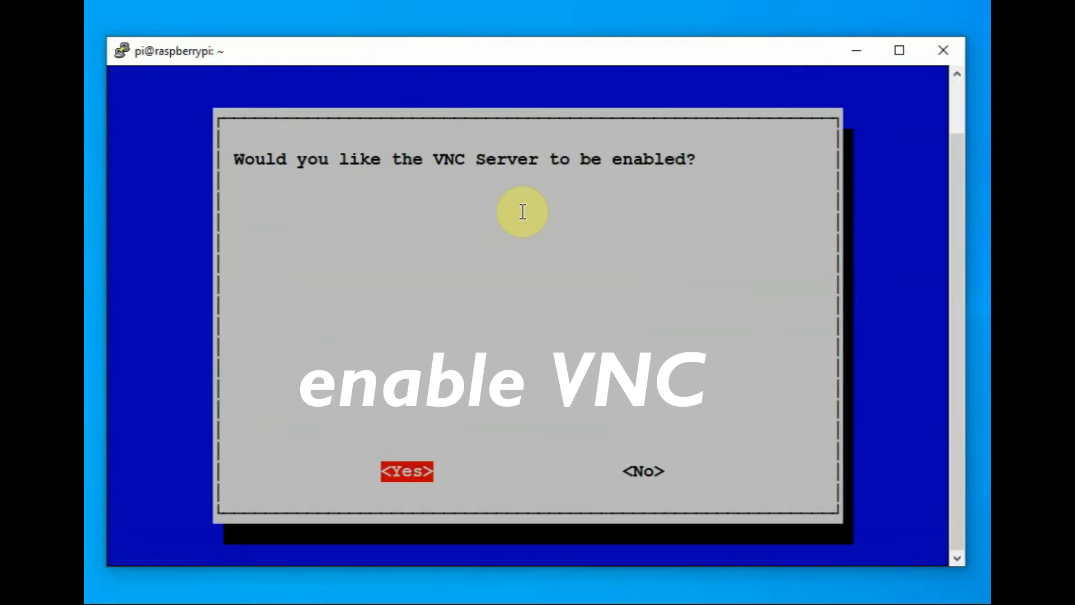
# Step: Confirm enabling the VNC Server and finish raspi-config back to the shell
pyautogui.press('Return')
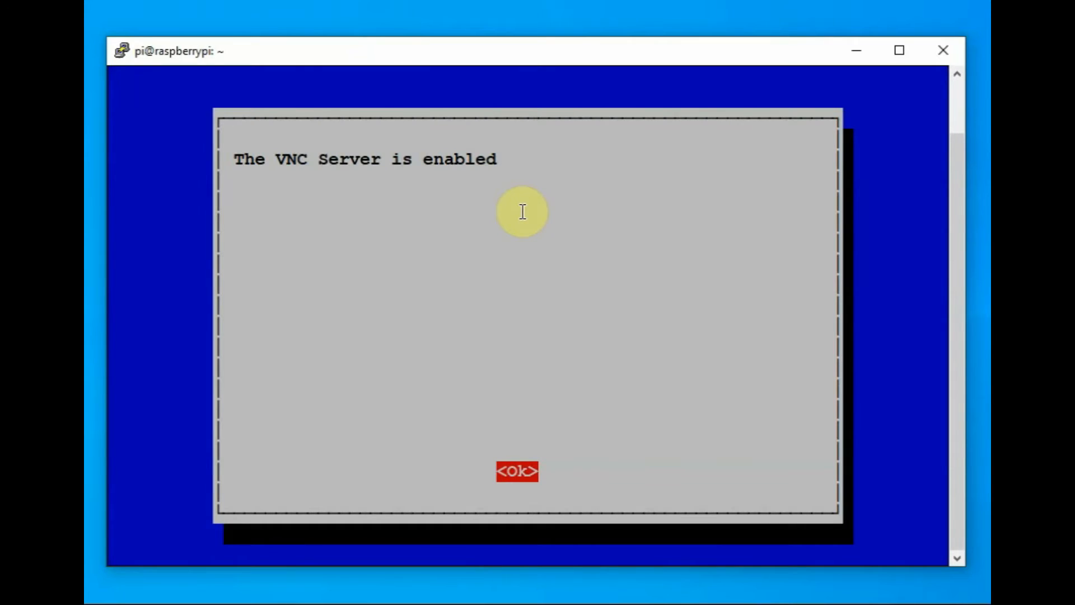
pyautogui.press('Return')
pyautogui.press('Tab')
pyautogui.press('Tab')
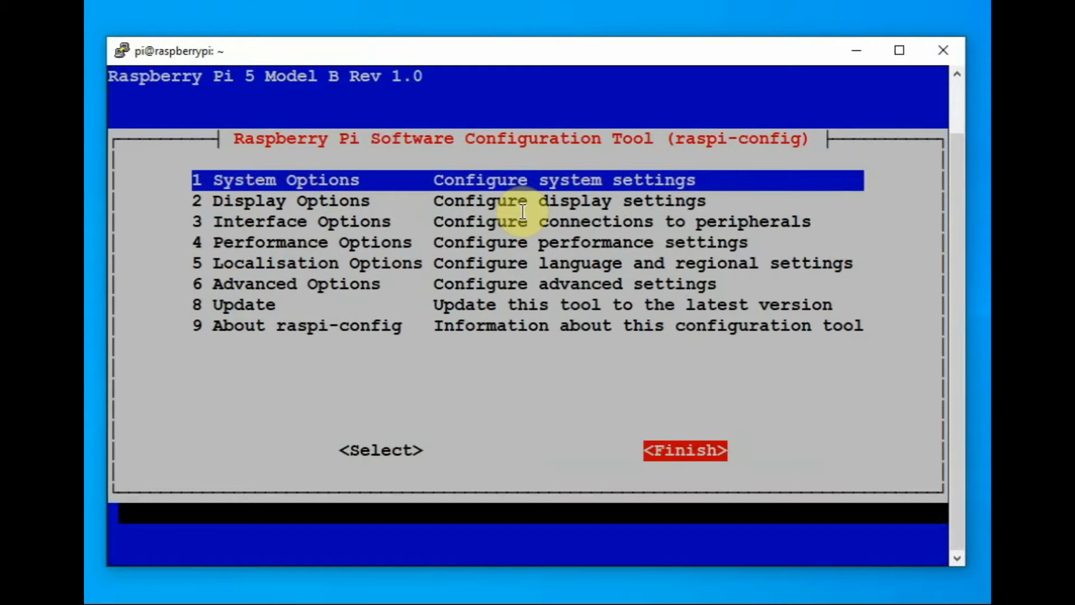
pyautogui.press('Return')
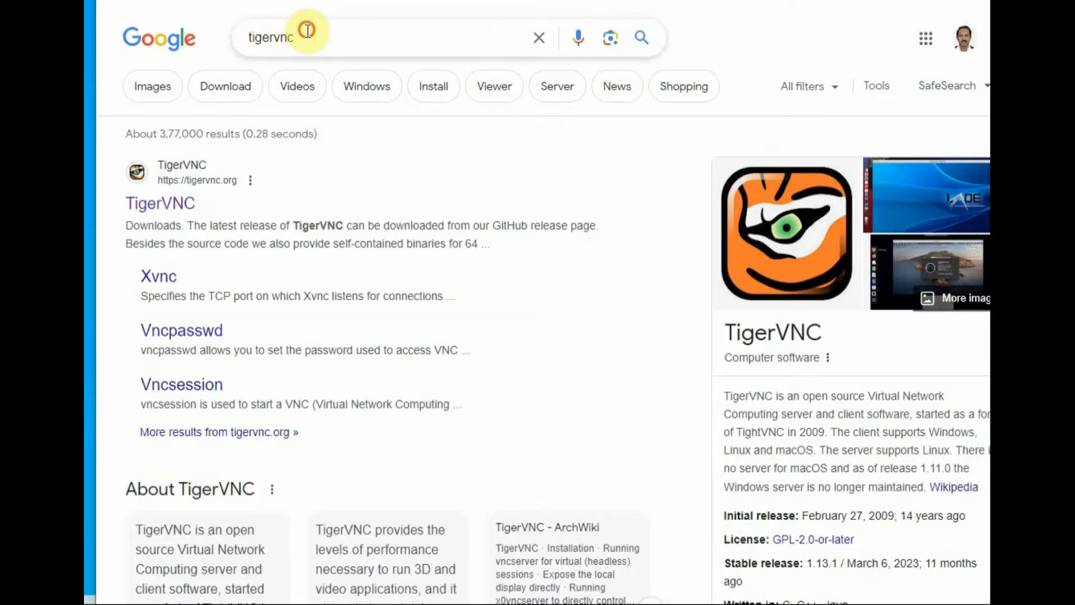
# Step: From the tigervnc search, follow tigervnc.org and GitHub to SourceForge and download the latest installer
pyautogui.doubleClick(307, 36)
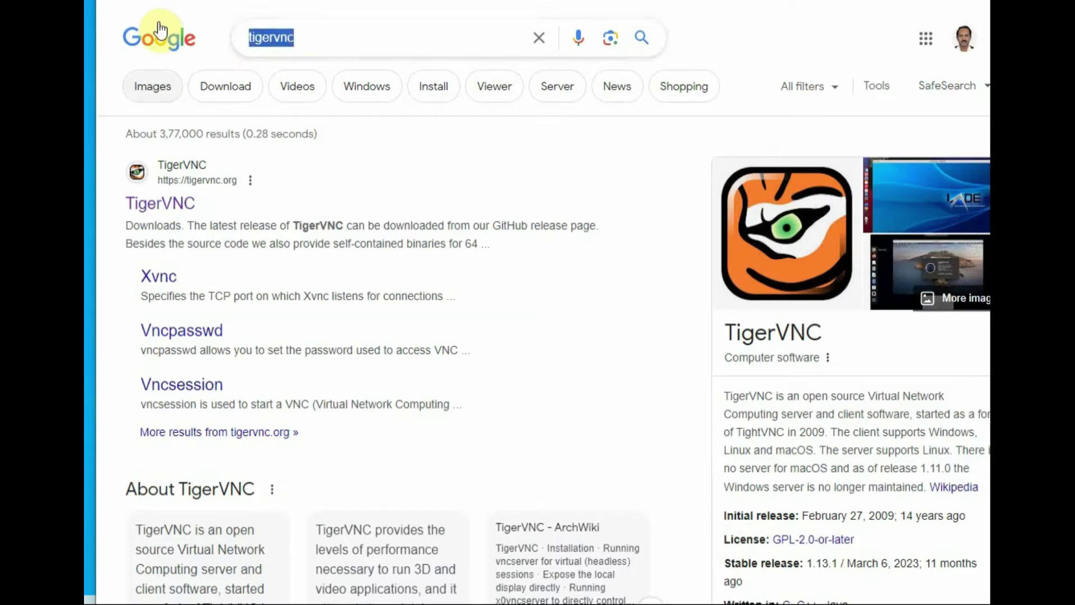
pyautogui.click(160, 204)
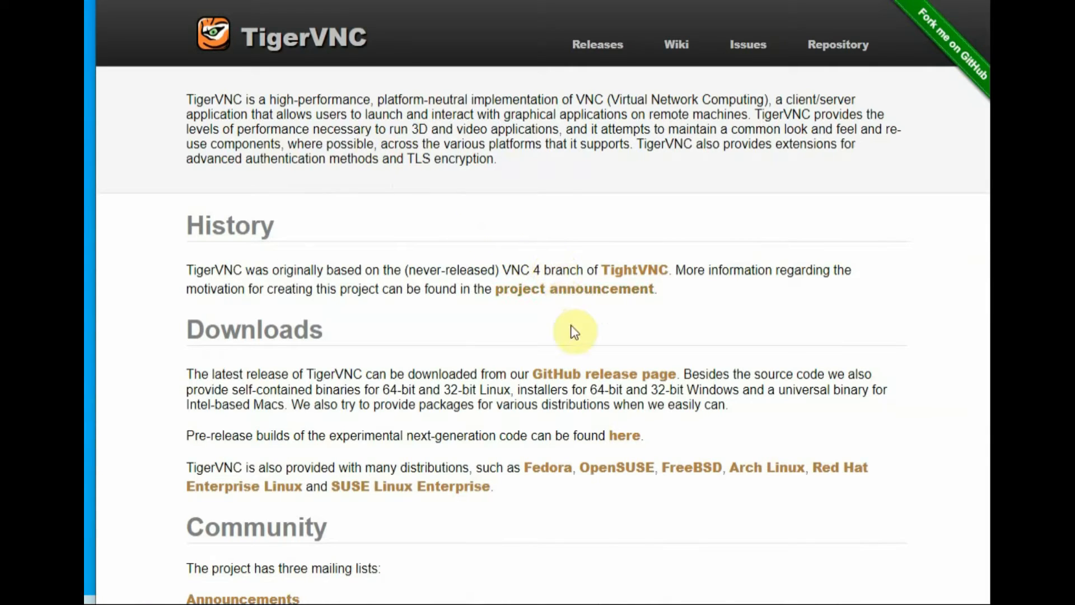
pyautogui.click(558, 377)
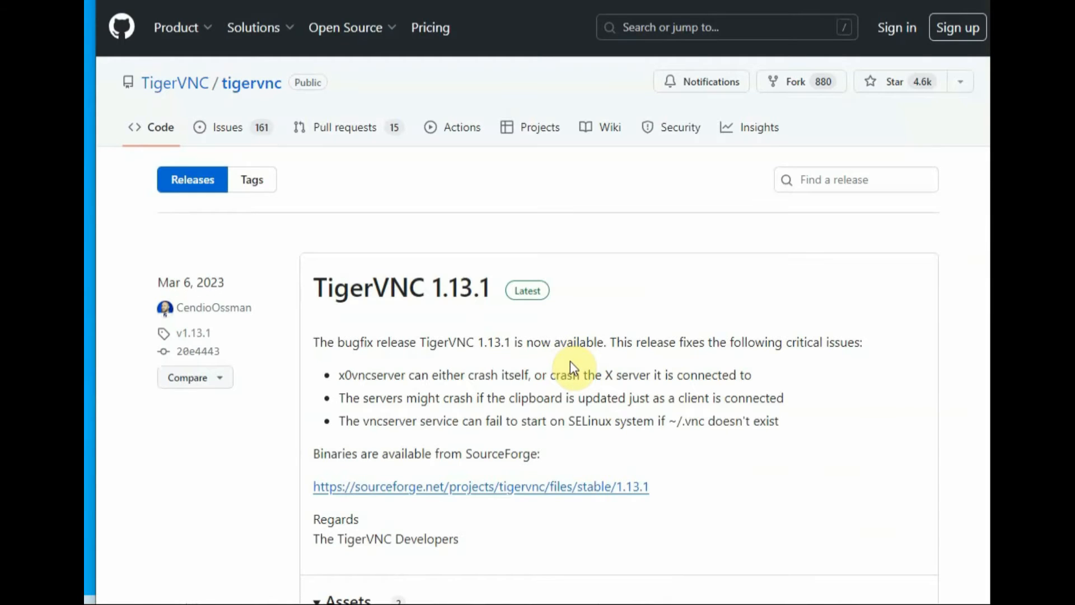
pyautogui.click(419, 496)
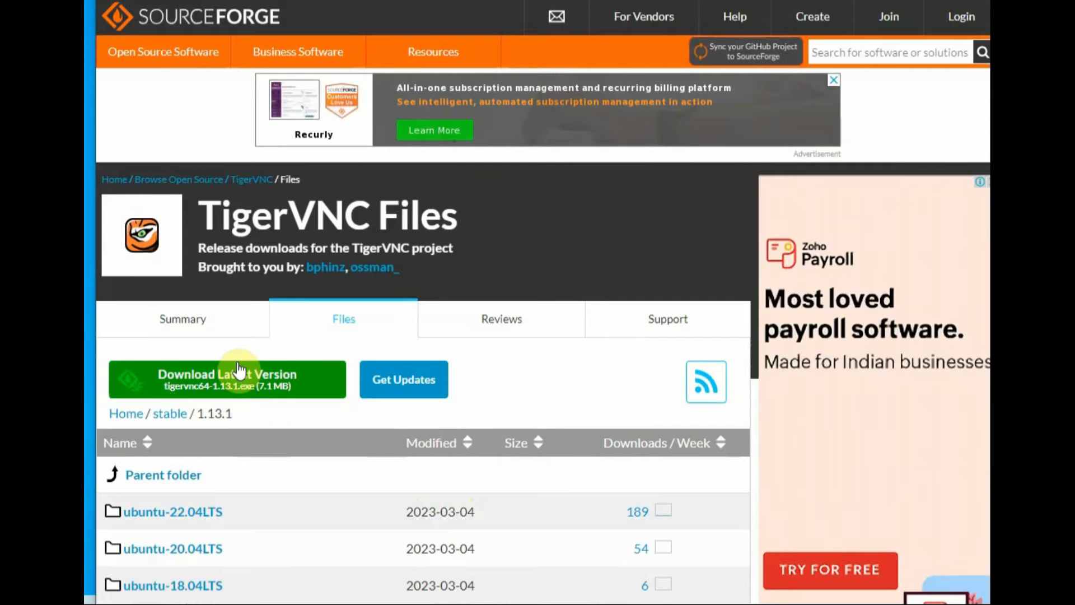
pyautogui.click(258, 387)
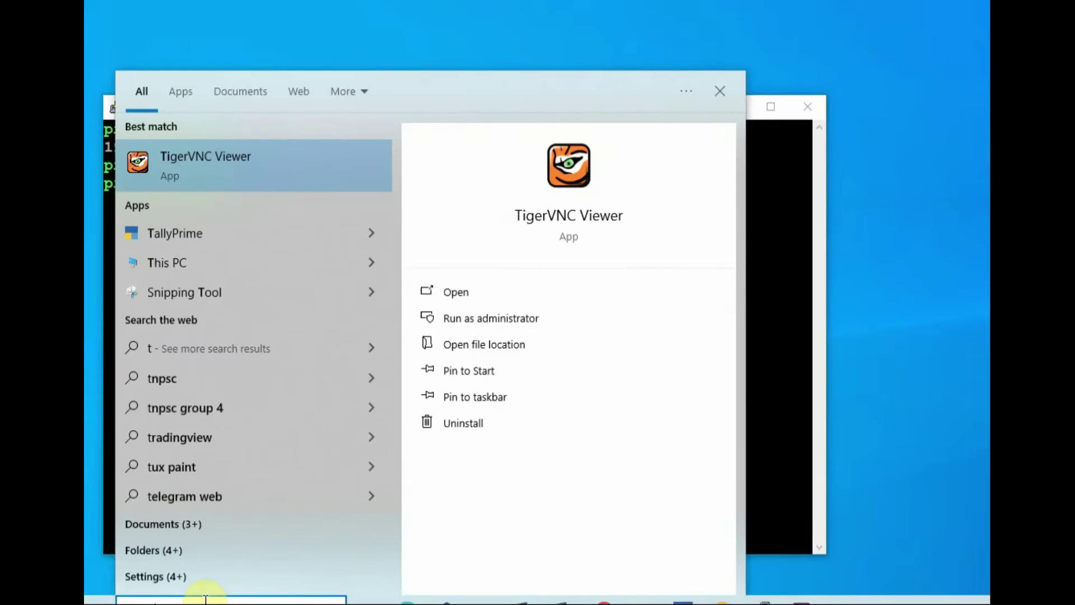
pyautogui.write('iger')
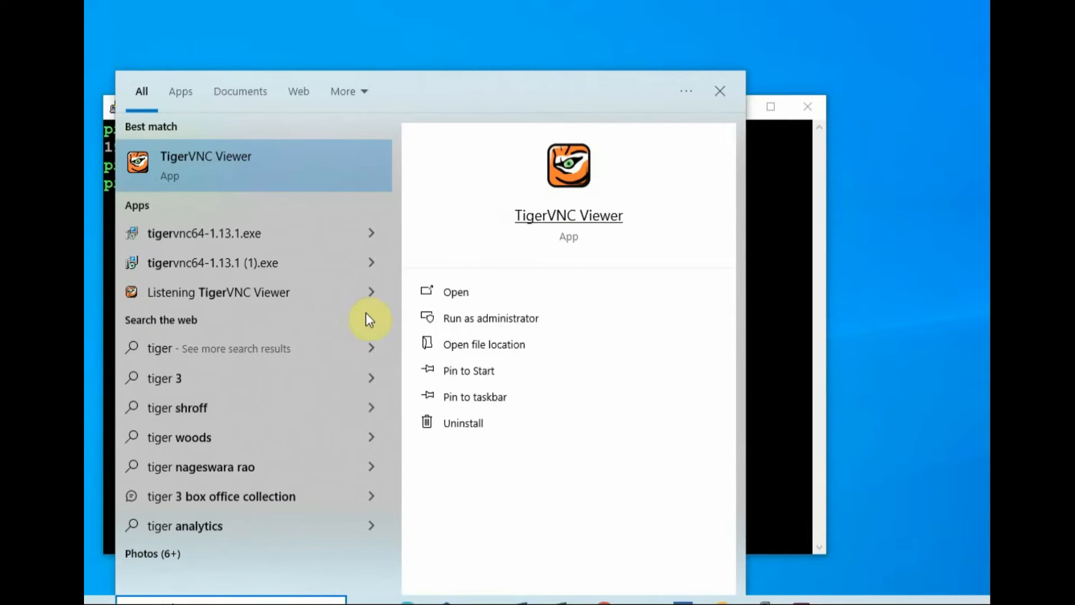
# Step: Launch TigerVNC Viewer and copy the Pi's address 192.168.1.8 from the PuTTY output for the server field
pyautogui.click(559, 218)
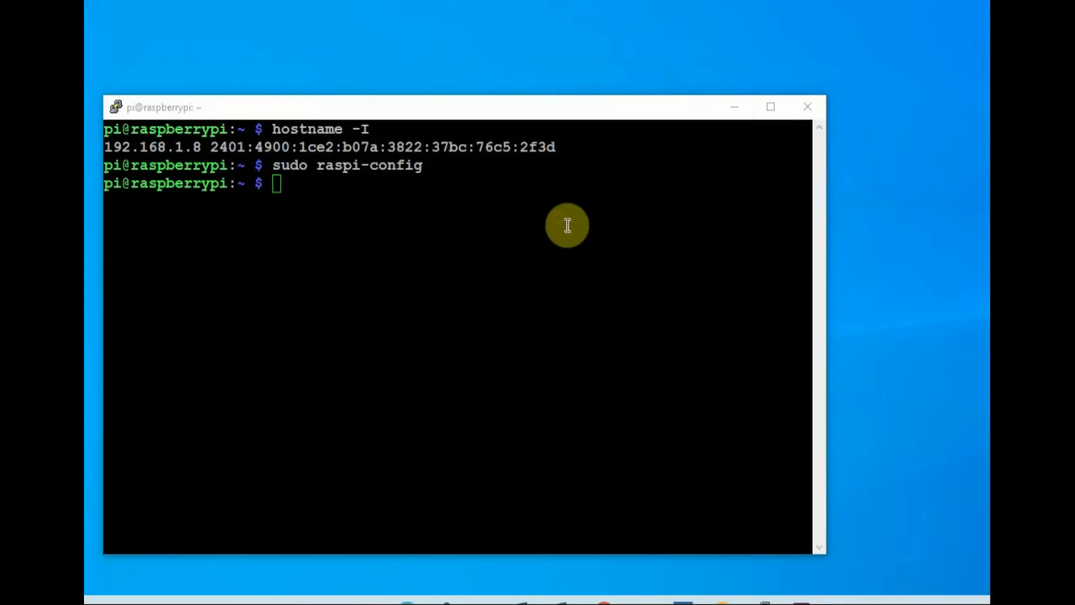
pyautogui.moveTo(505, 3); pyautogui.dragTo(460, 212)
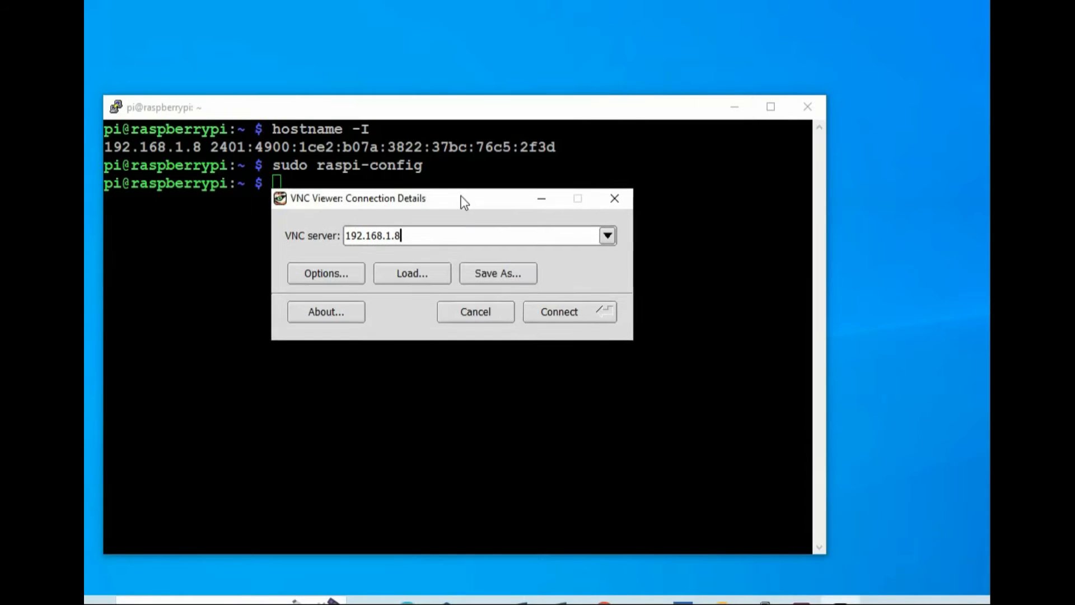
pyautogui.moveTo(409, 249); pyautogui.dragTo(348, 245)
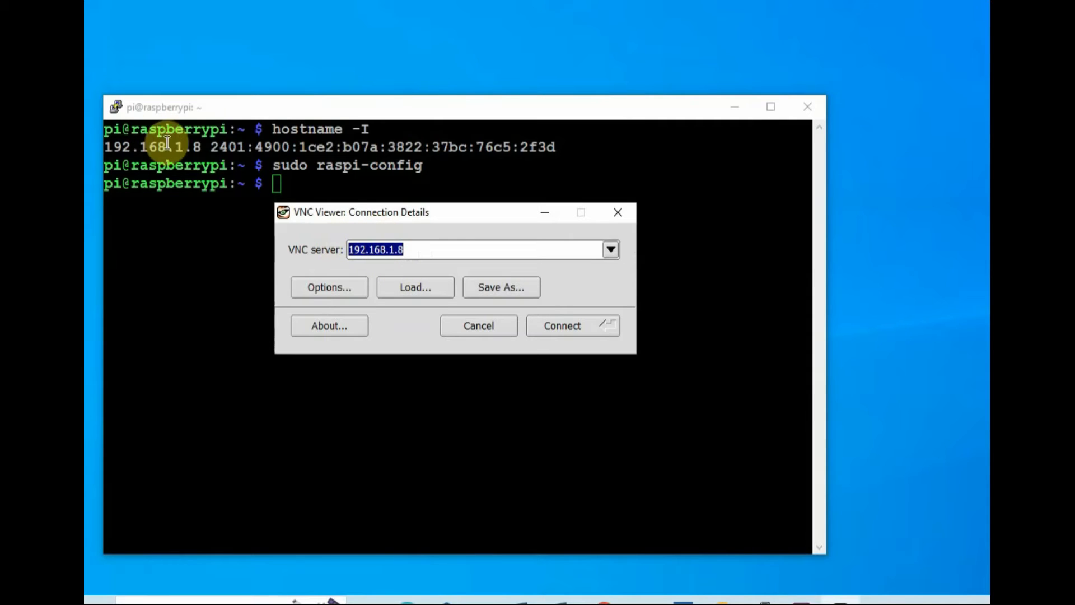
pyautogui.click(200, 148)
pyautogui.moveTo(208, 146); pyautogui.dragTo(97, 147)
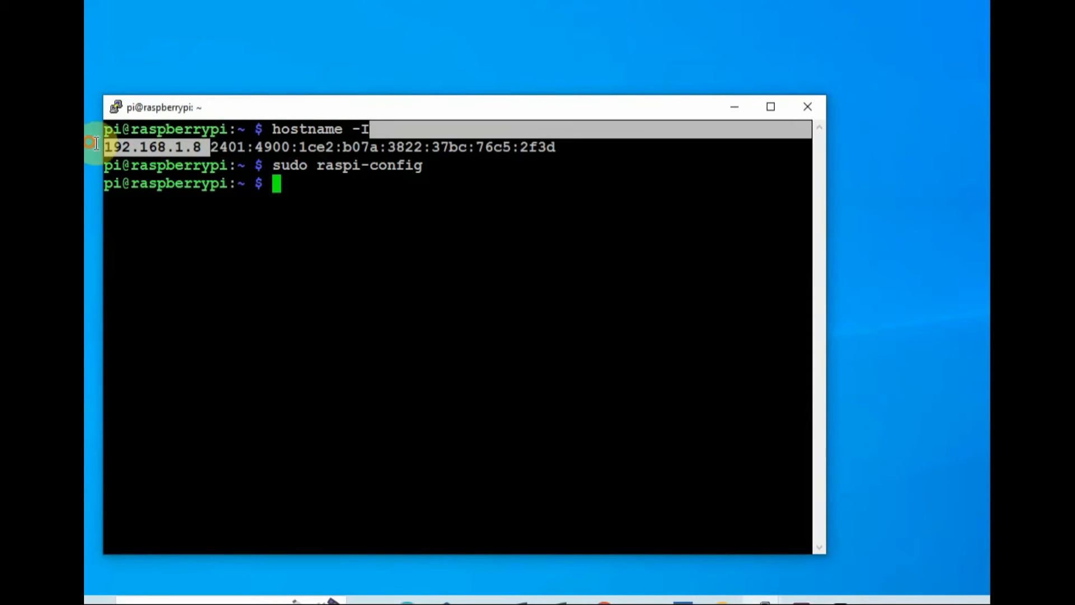
pyautogui.click(815, 598)
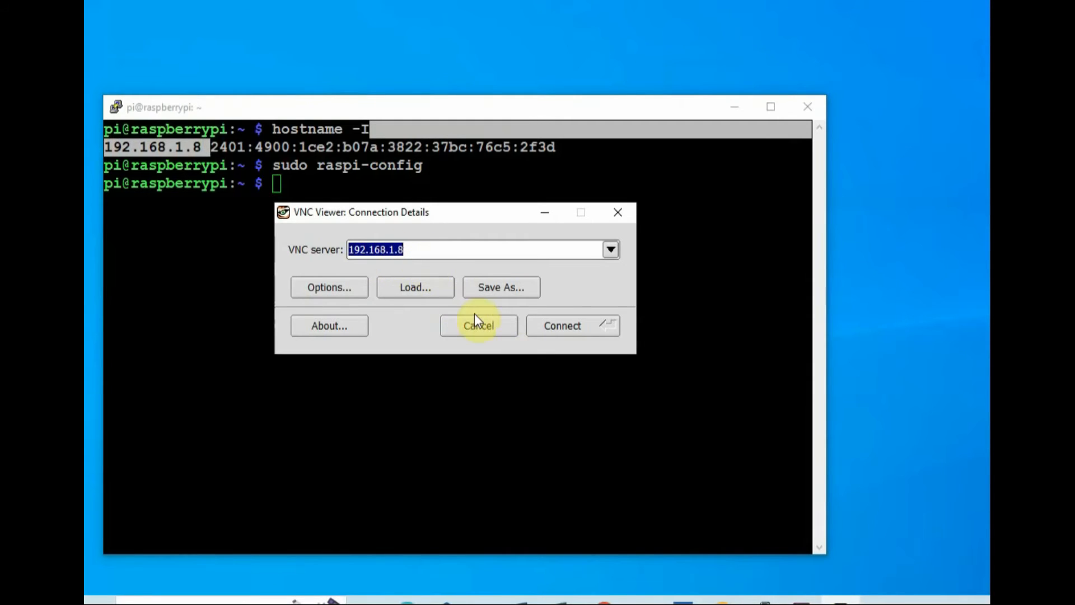
# Step: Connect to 192.168.1.8, accept the certificate mismatch and log in as pi to show the desktop
pyautogui.click(560, 325)
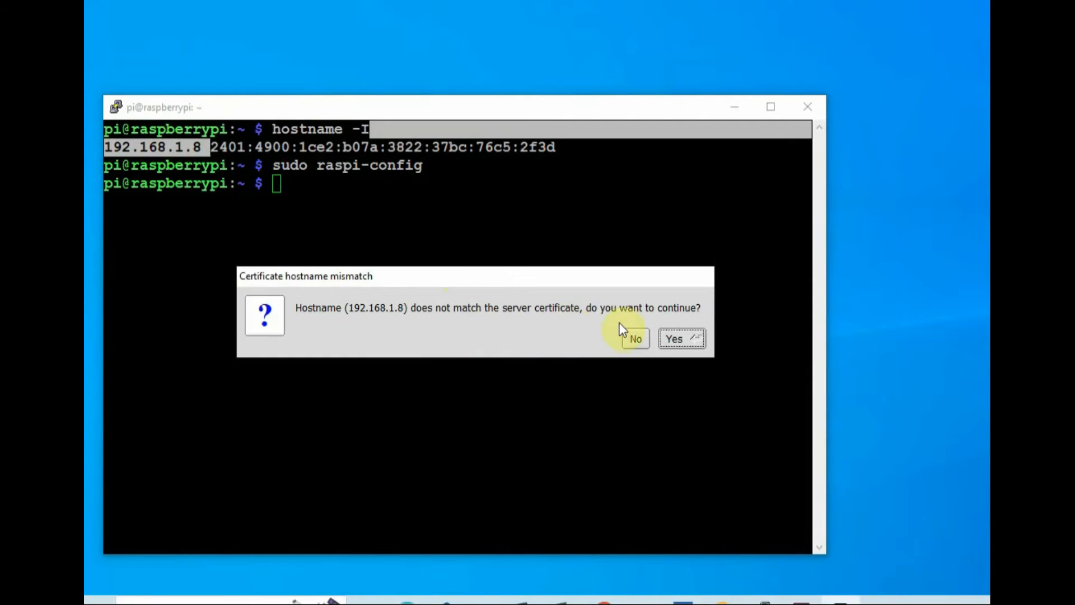
pyautogui.click(683, 342)
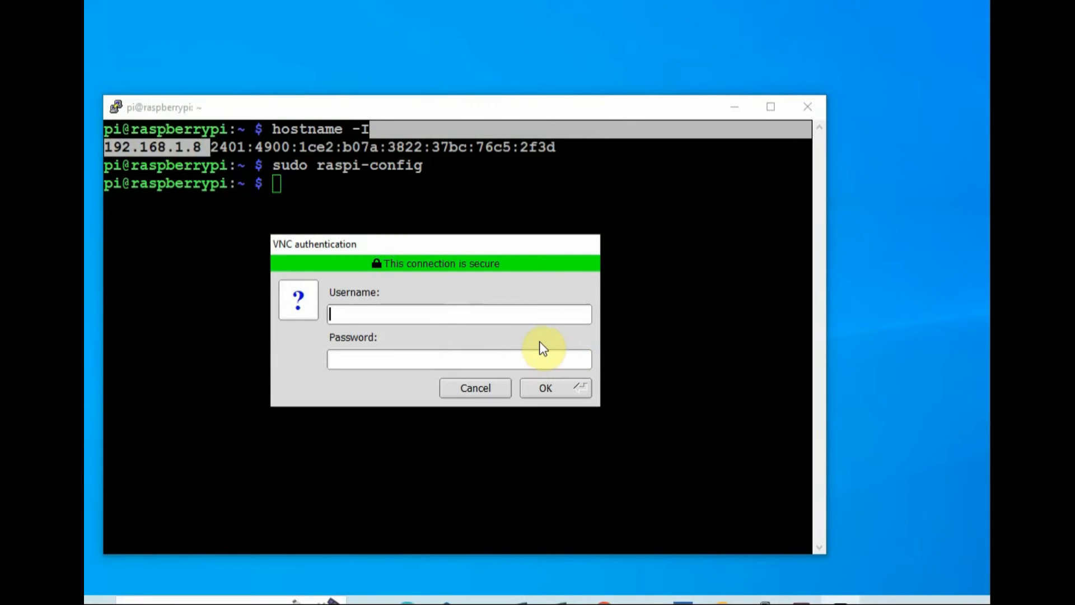
pyautogui.press('Tab')
pyautogui.press('Return')
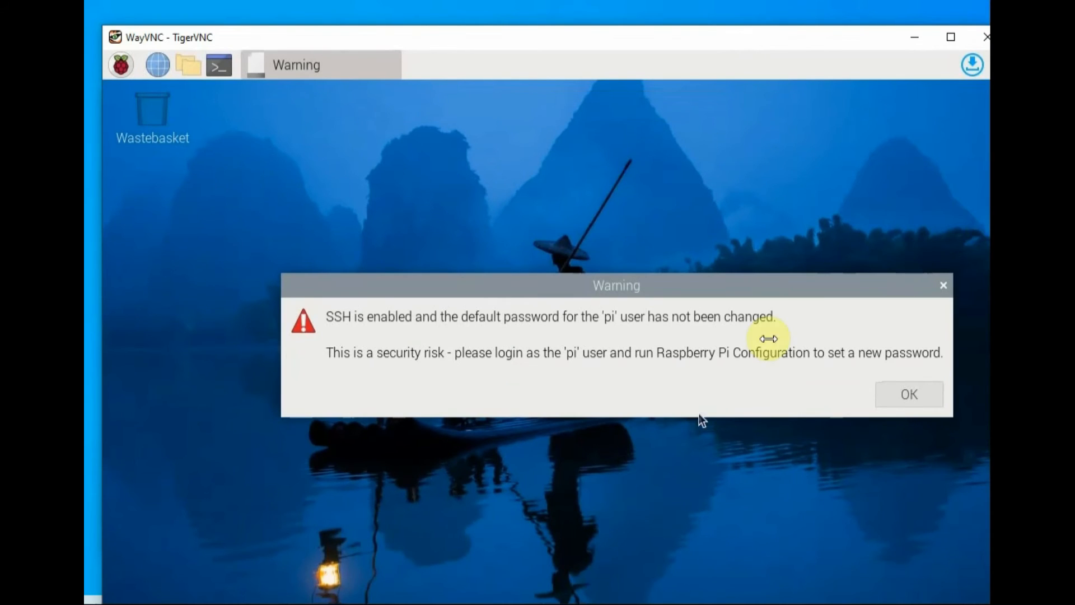
# Step: Focus and reposition the remote Pi desktop window and check its wireless network status
pyautogui.click(679, 407)
pyautogui.moveTo(581, 44)
pyautogui.mouseDown()
pyautogui.moveTo(528, 15)
pyautogui.moveTo(442, 16)
pyautogui.mouseUp()
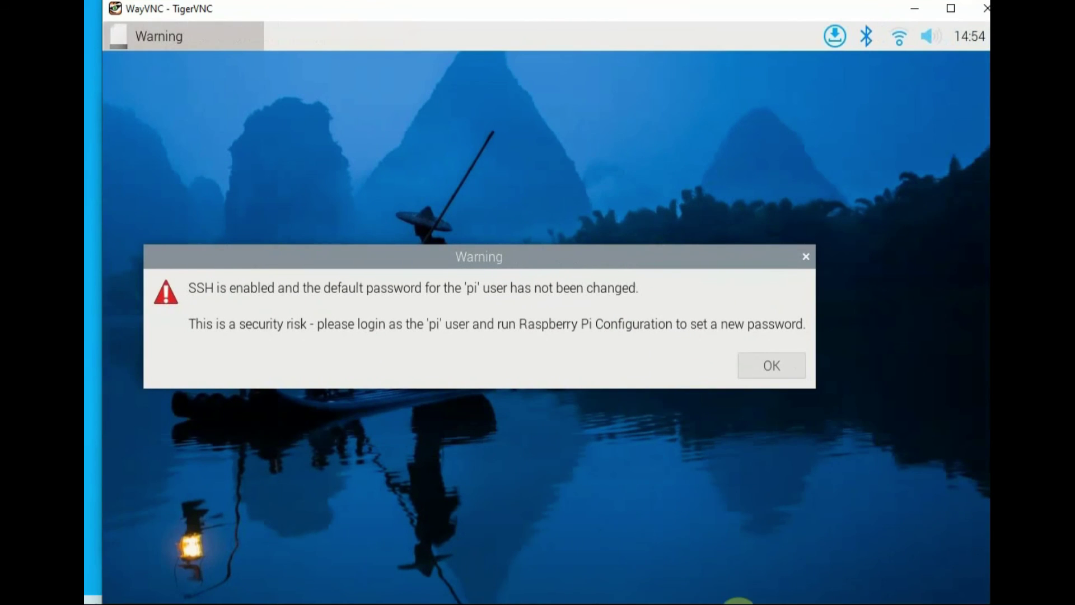
pyautogui.click(903, 42)
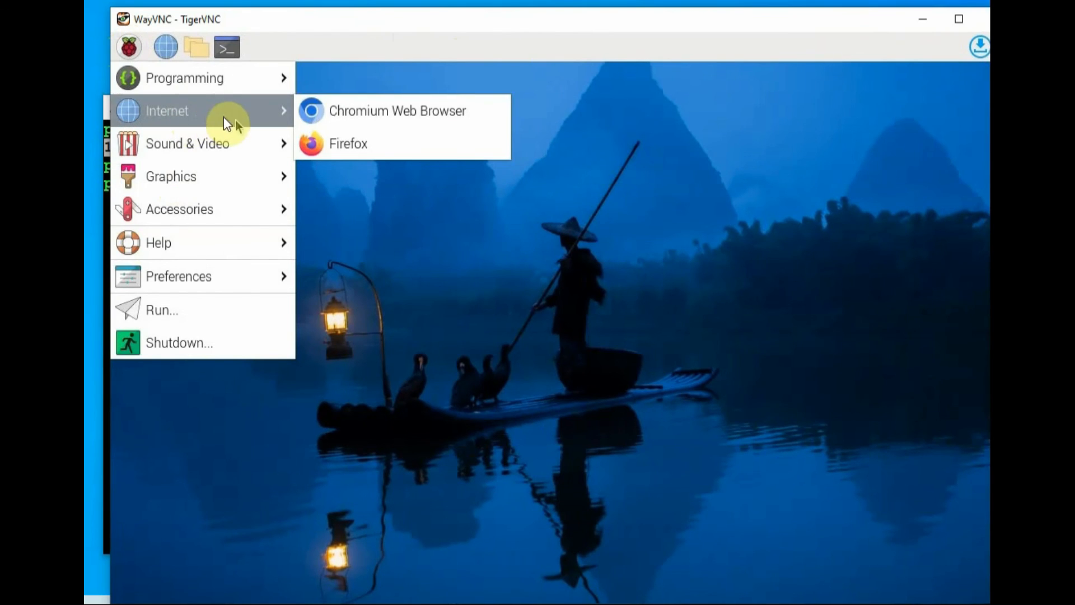
# Step: Launch Firefox from the Internet menu on the Pi and add a new blank tab
pyautogui.click(414, 154)
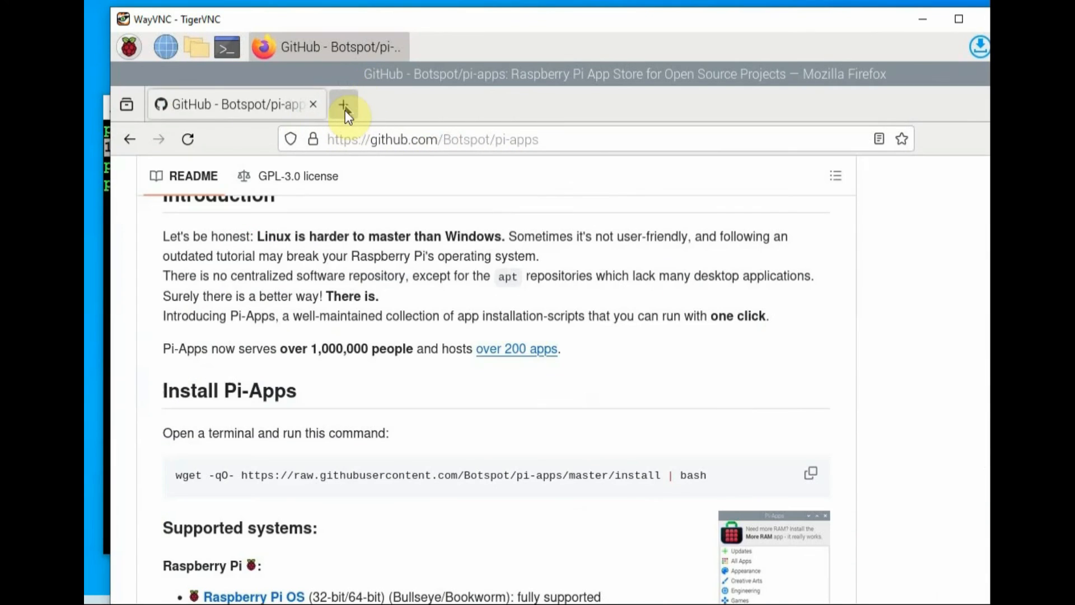
pyautogui.click(346, 106)
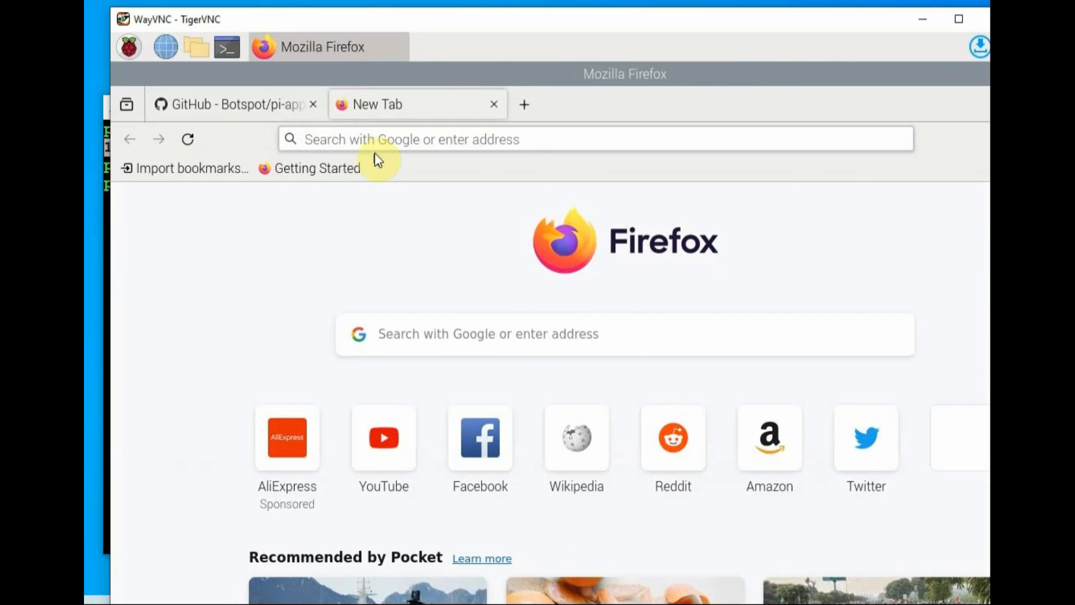